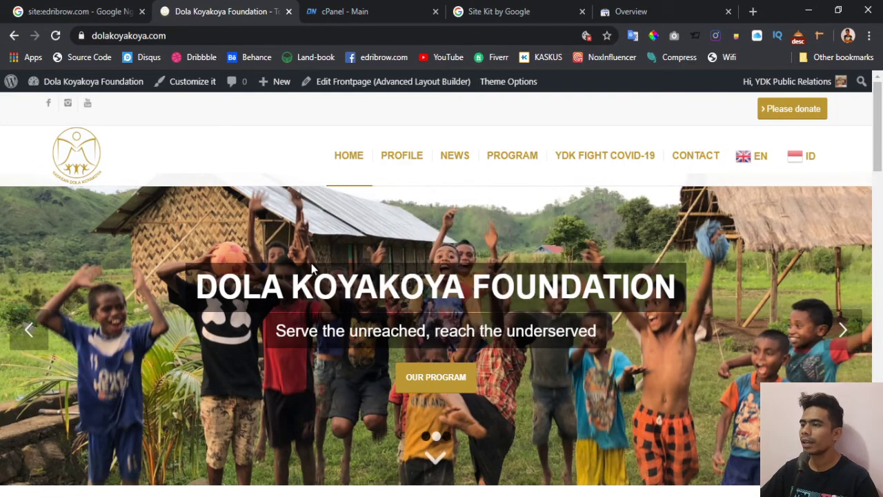
- Leave the Dola Koyakoya Foundation homepage for the Search Console Overview of edribrow.com
mouse_move(522, 175)
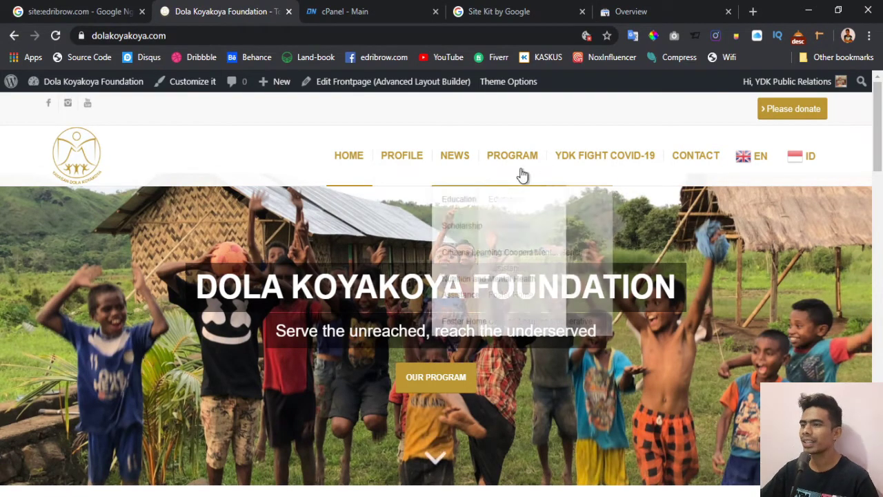
left_click(686, 10)
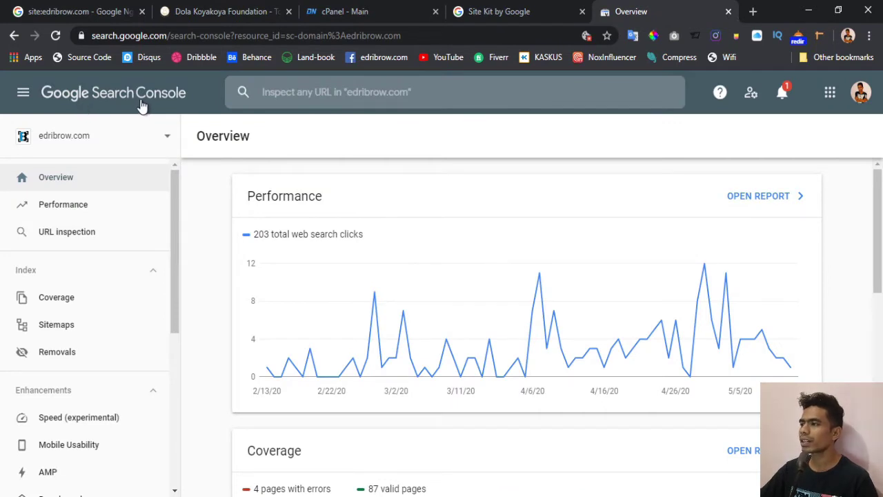
- Inspect the search.google.com address, then list the Search Console properties, including edribrow.com
left_click(165, 38)
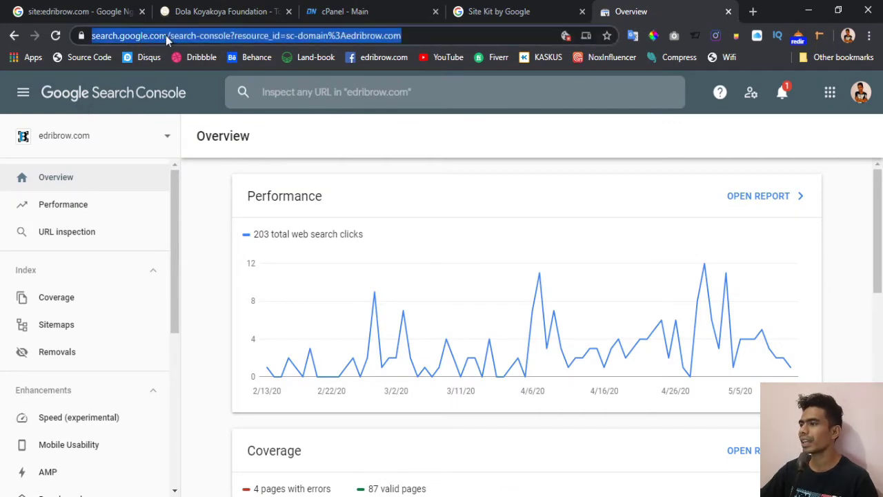
left_click(166, 38)
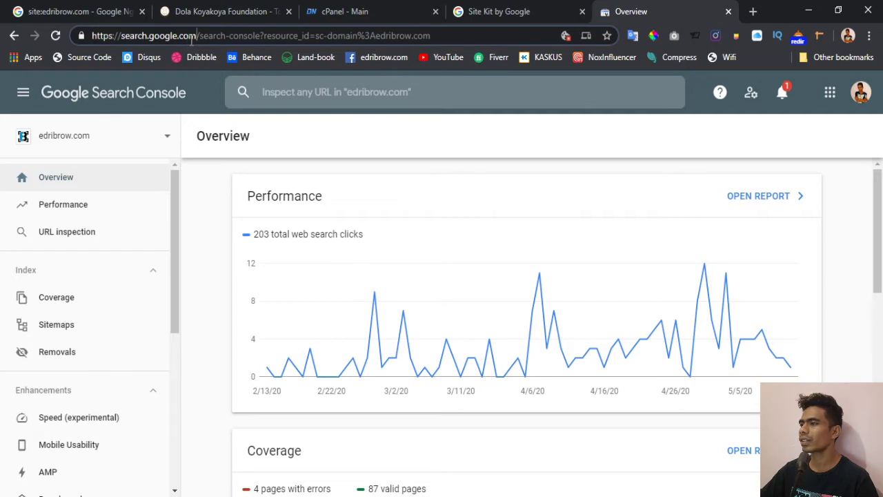
left_click_drag(197, 36, 65, 36)
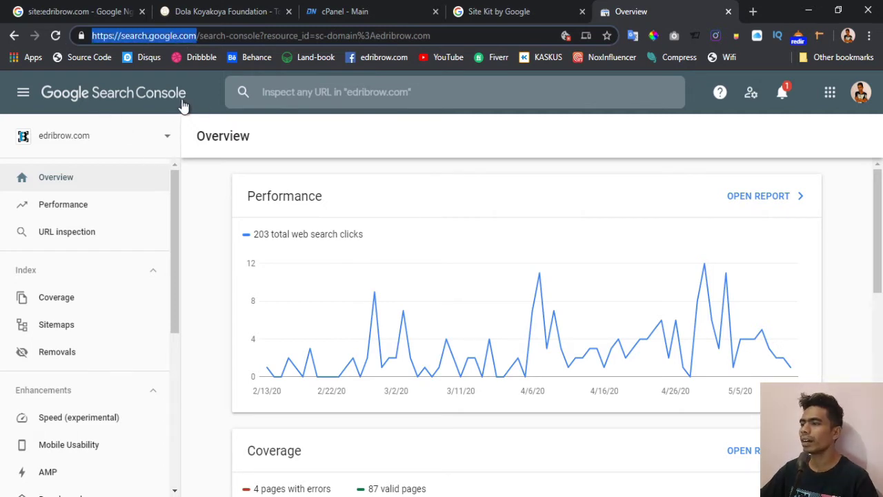
left_click(303, 147)
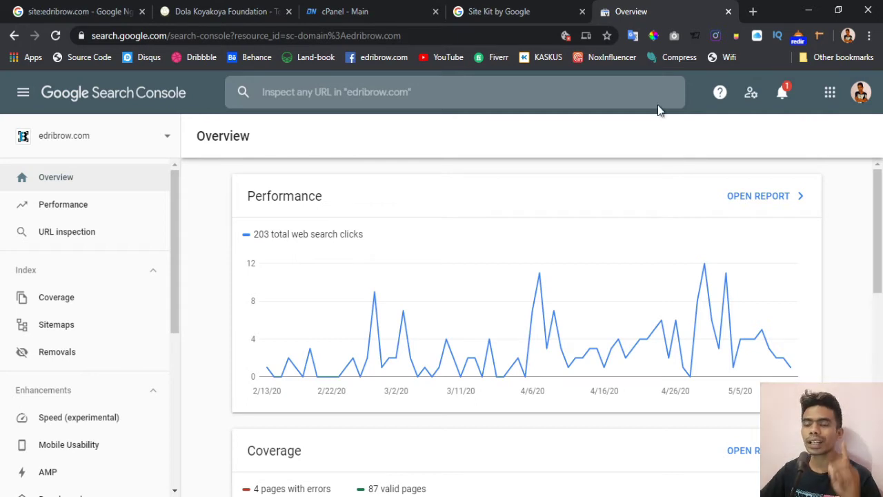
left_click(166, 140)
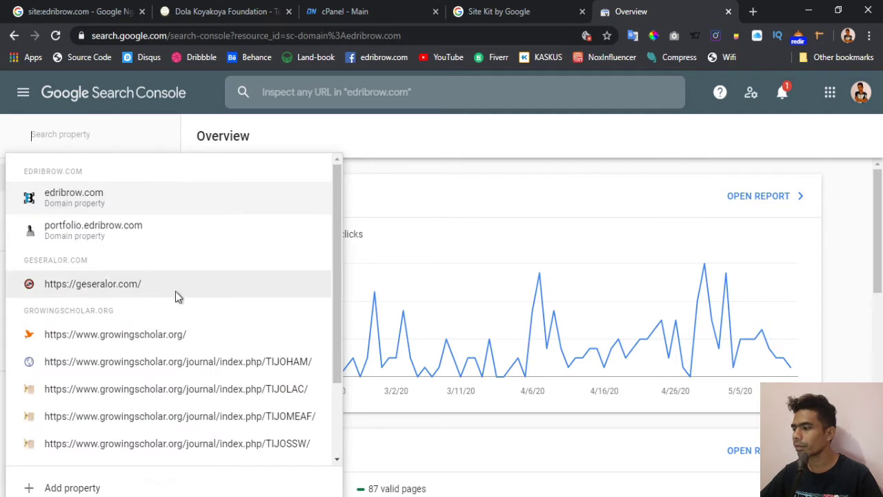
- Start a new property, compare the Domain and URL prefix types, and focus the Domain field
left_click(86, 491)
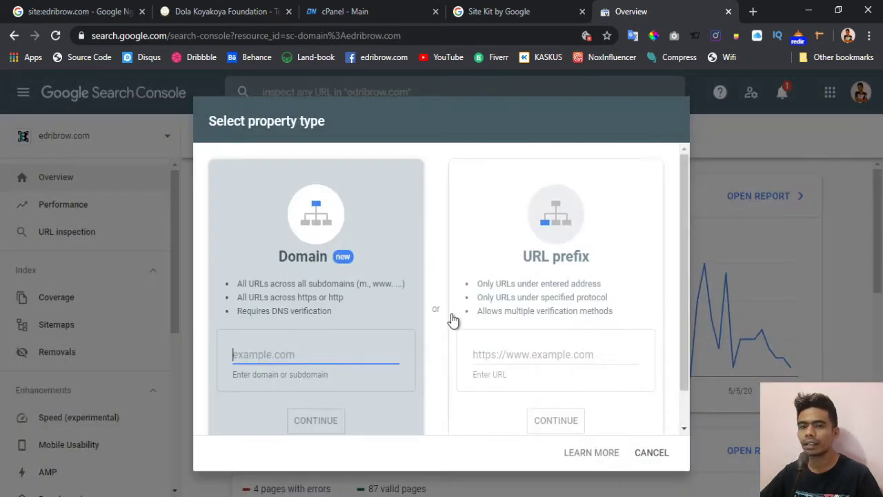
left_click(561, 270)
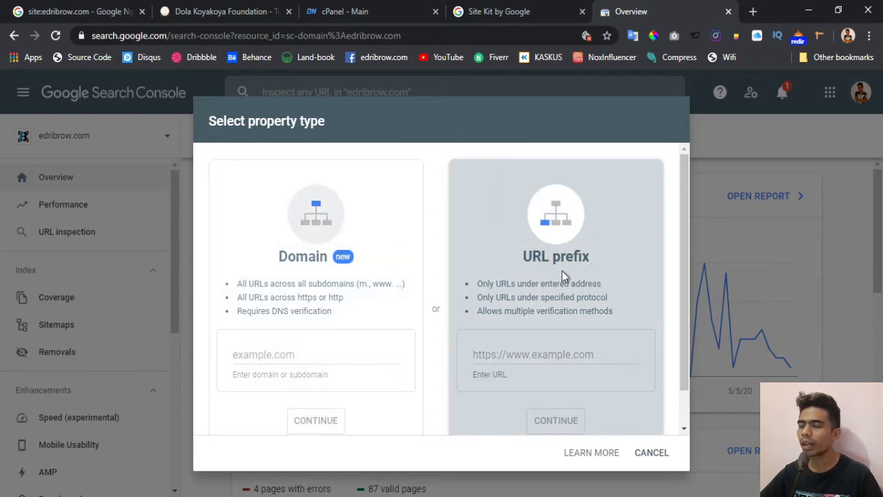
left_click(343, 258)
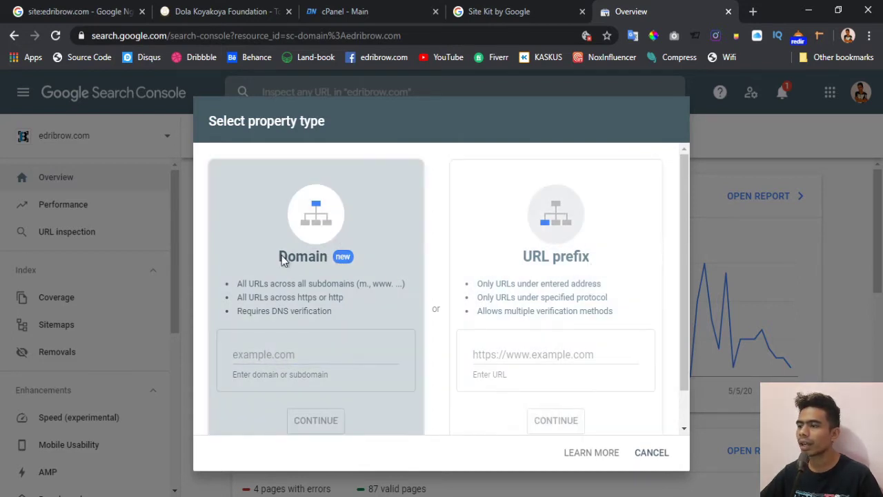
left_click(525, 228)
left_click(325, 258)
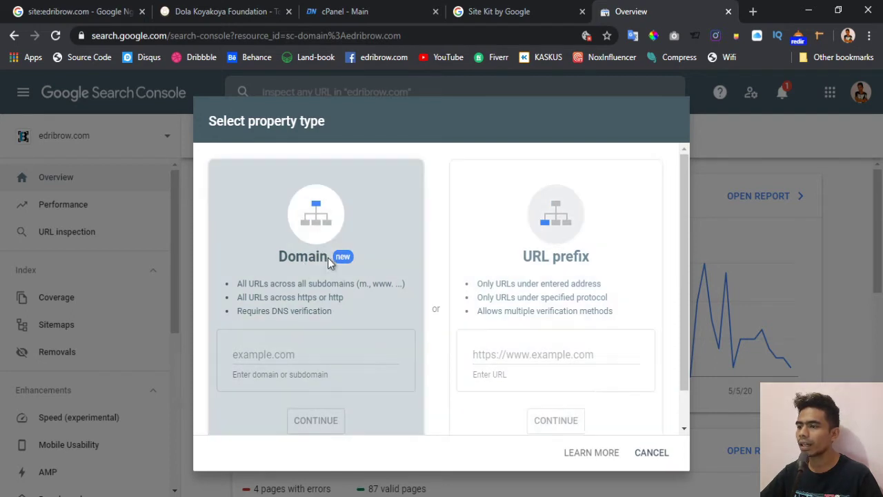
left_click(543, 243)
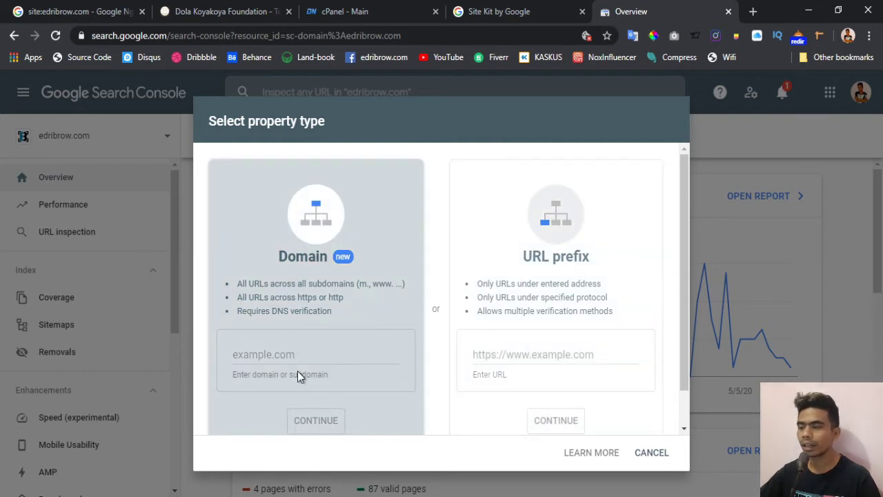
left_click(335, 354)
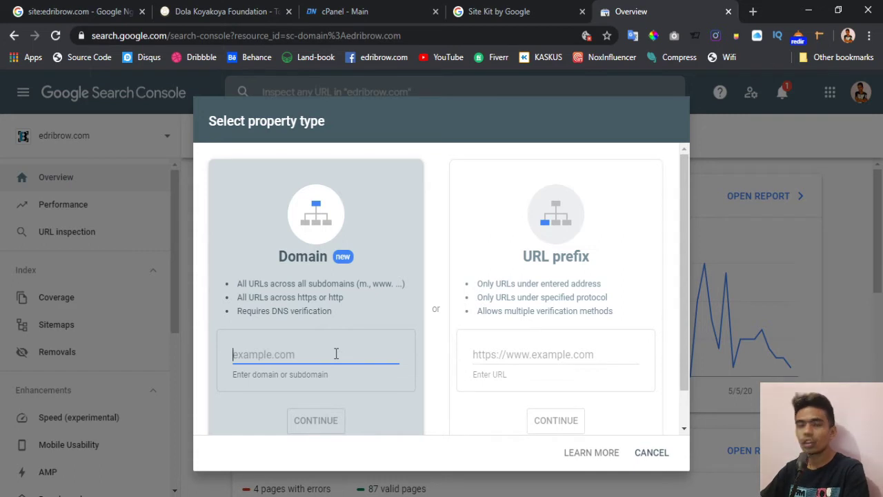
- Submit dolakoyakoya.com as a Domain property to reach its DNS verification instructions
type("dolakoya")
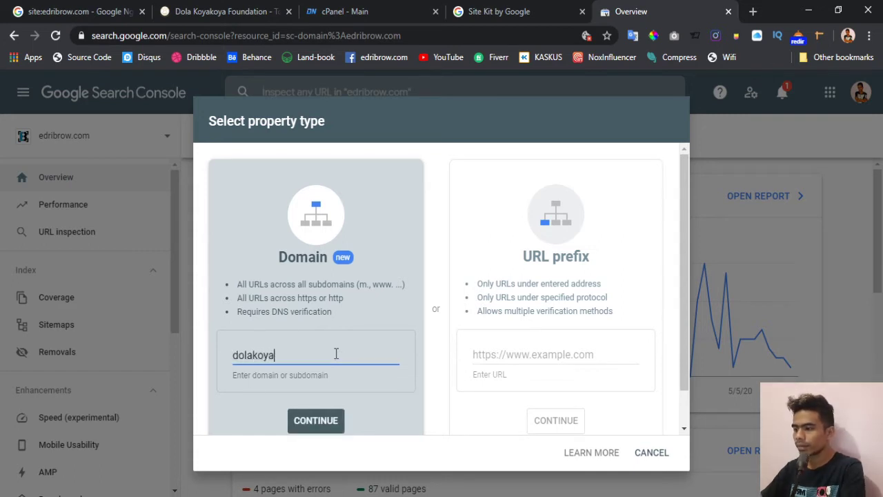
type("koya")
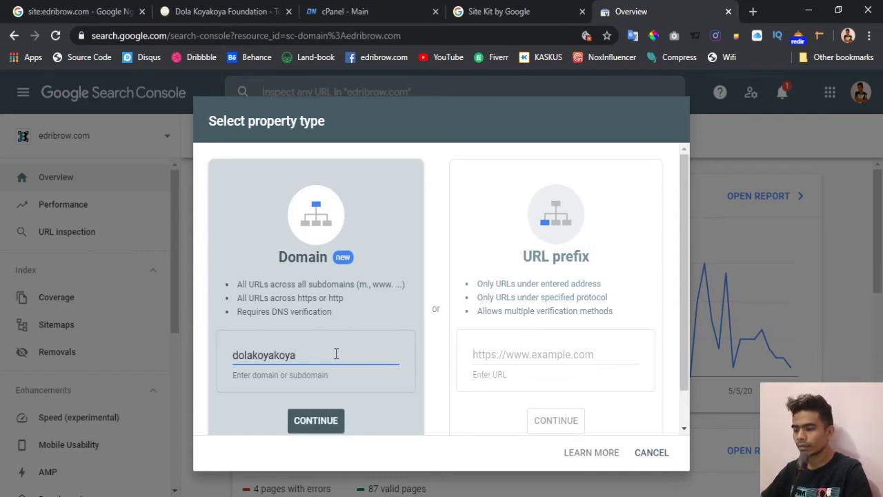
type(".com")
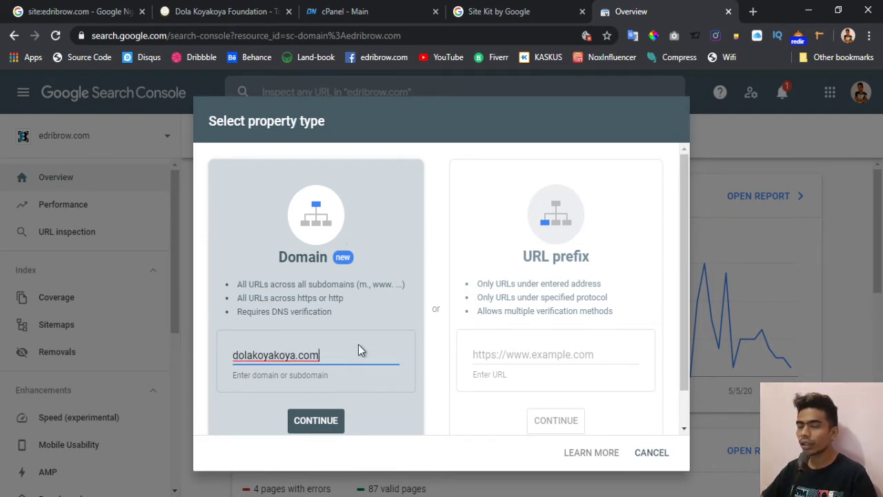
left_click(311, 426)
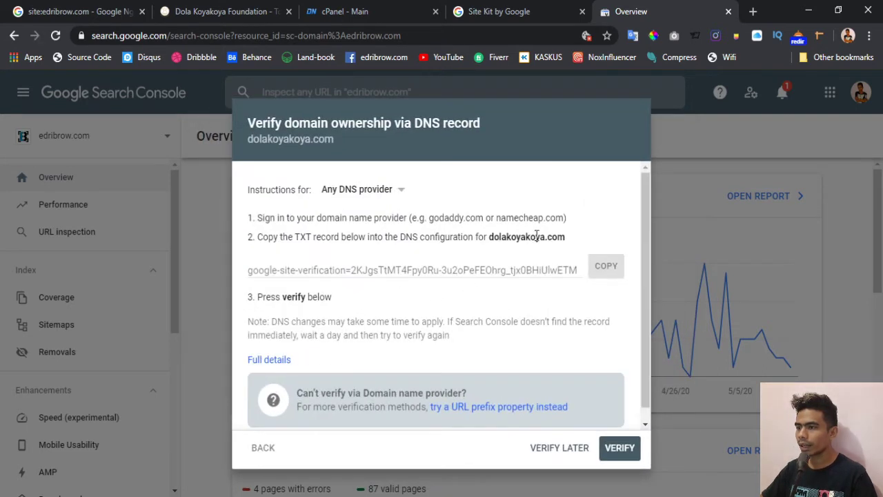
- Keep the DNS verification instructions set to Any DNS provider
left_click(376, 200)
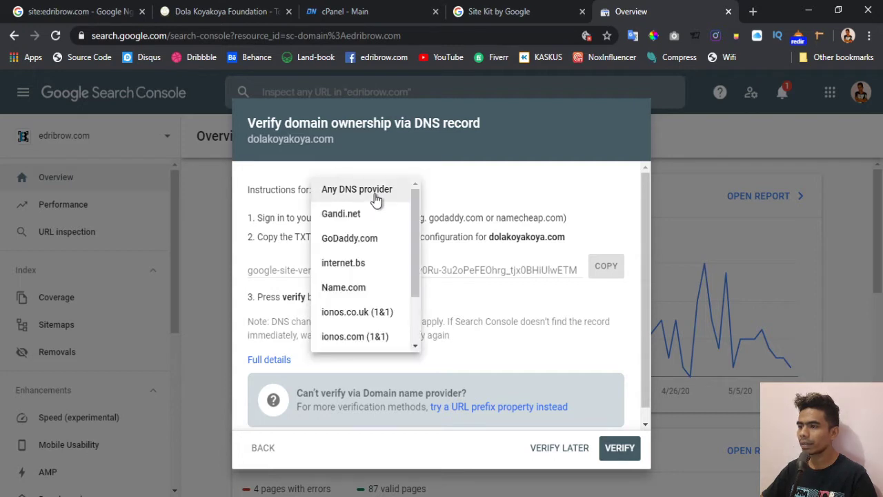
left_click(376, 200)
left_click(377, 199)
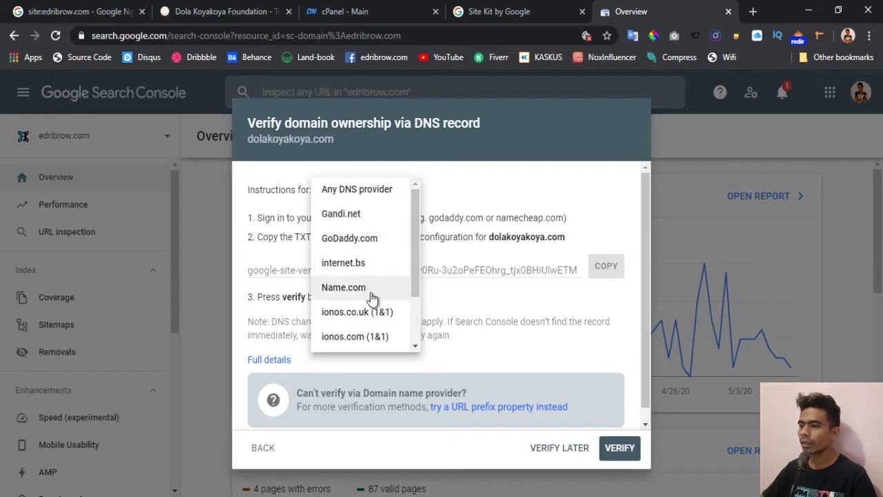
left_click(388, 191)
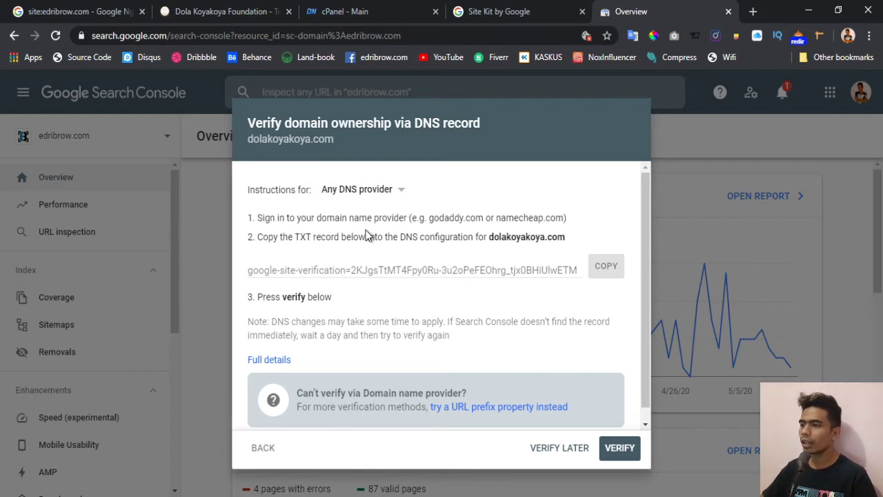
left_click(401, 231)
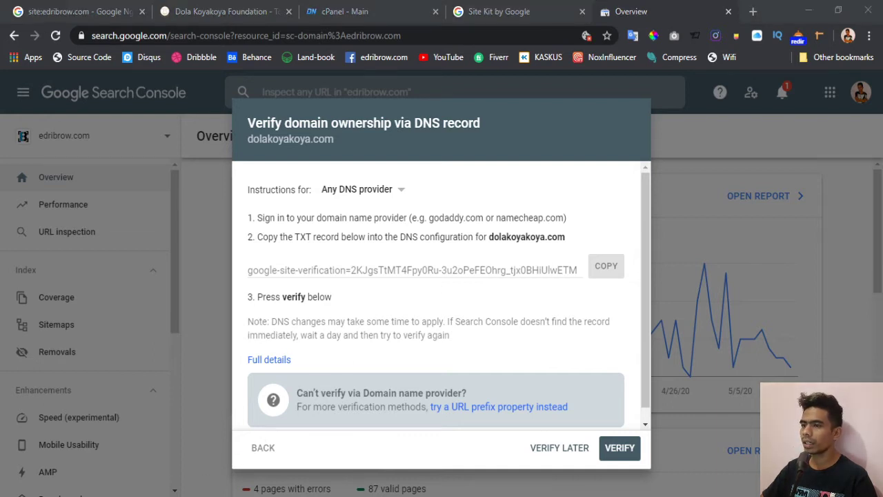
left_click(17, 83)
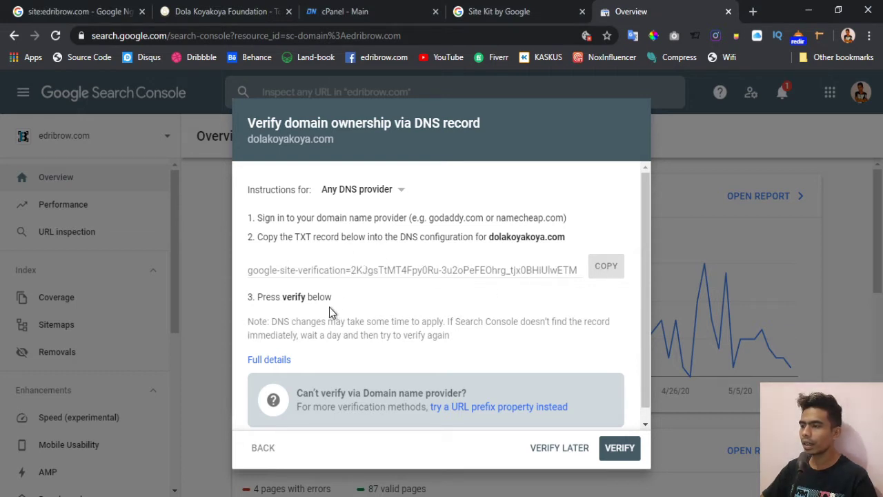
scroll(358, 319, "down", 1)
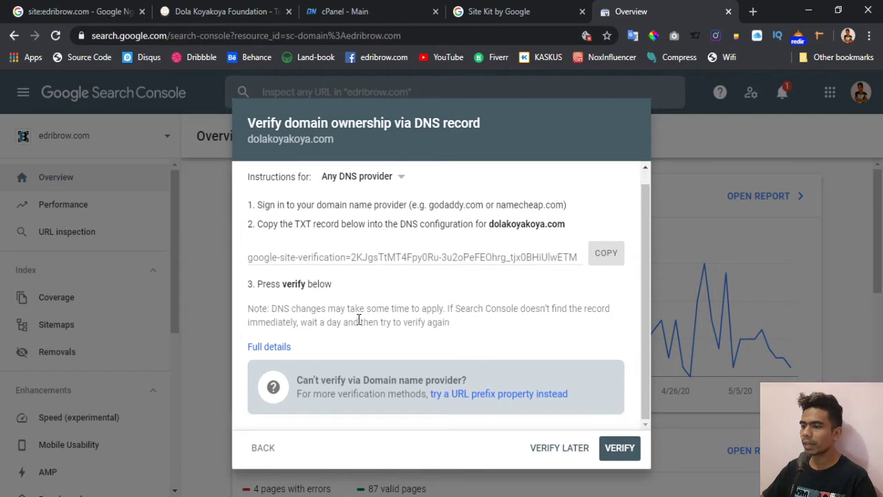
scroll(359, 320, "up", 1)
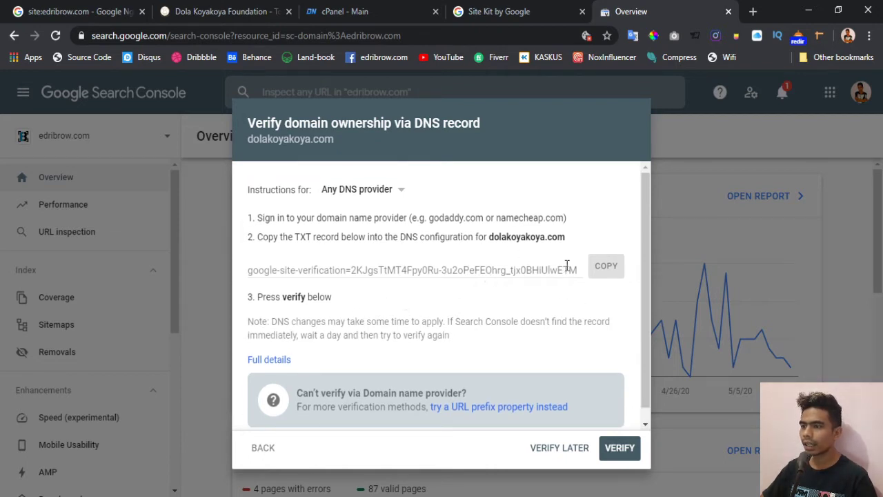
- Copy the google-site-verification TXT record to the clipboard
left_click(605, 266)
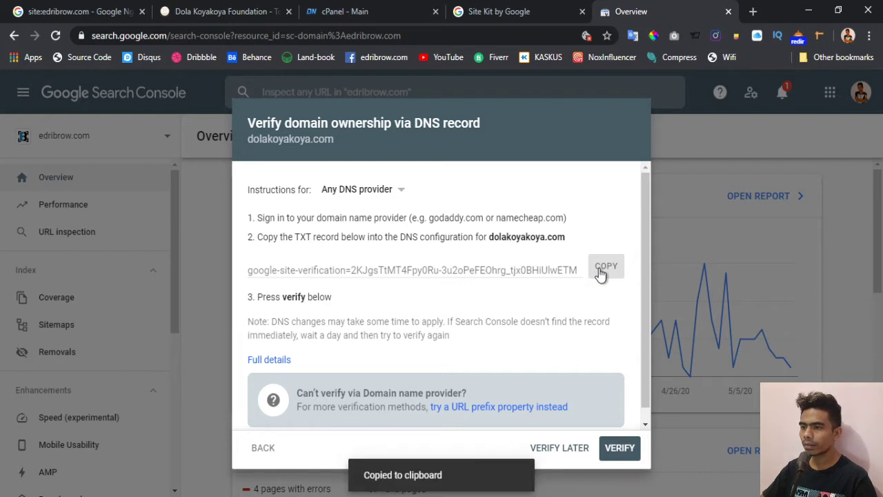
triple_click(494, 271)
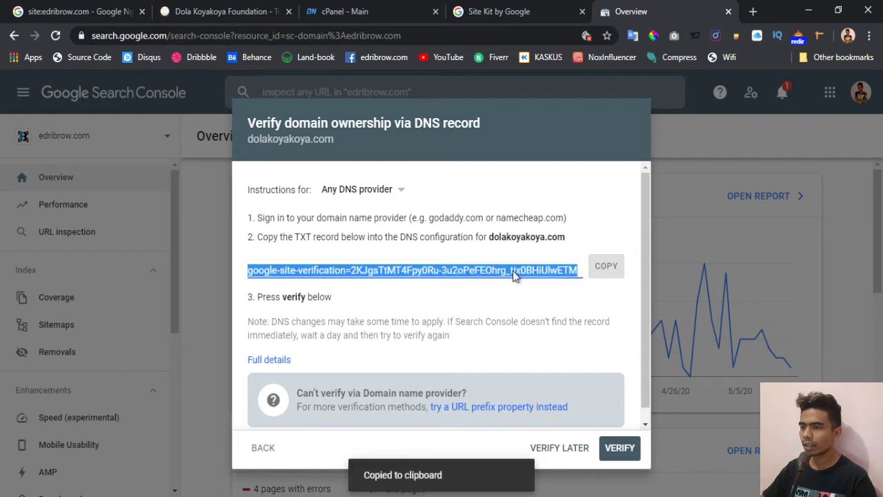
left_click(600, 266)
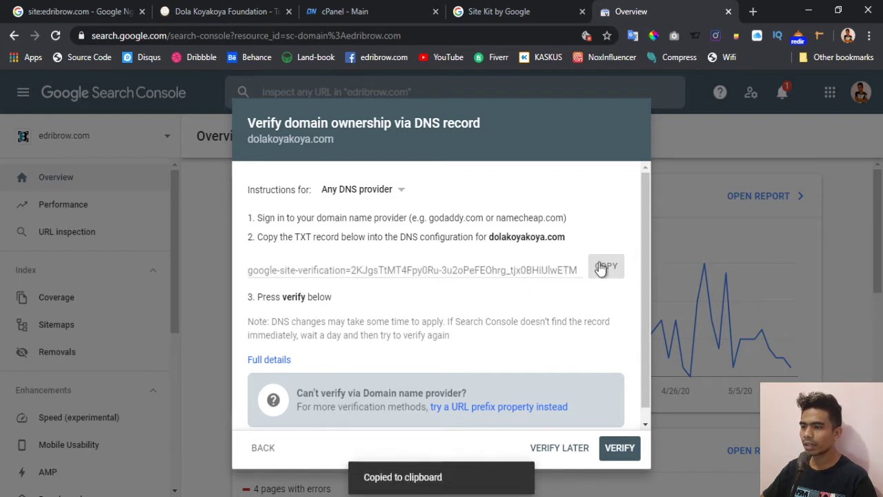
left_click(338, 12)
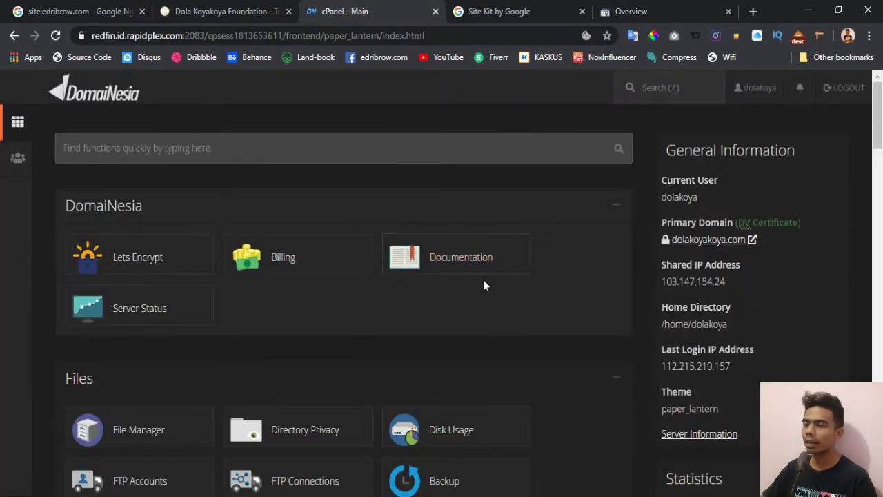
- Search cPanel functions for 'dn' and open the Zone Editor
key("/")
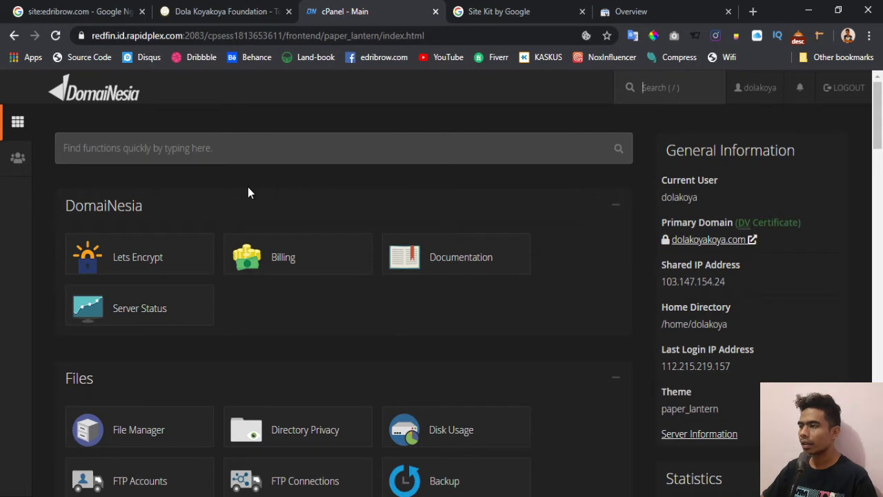
left_click(270, 152)
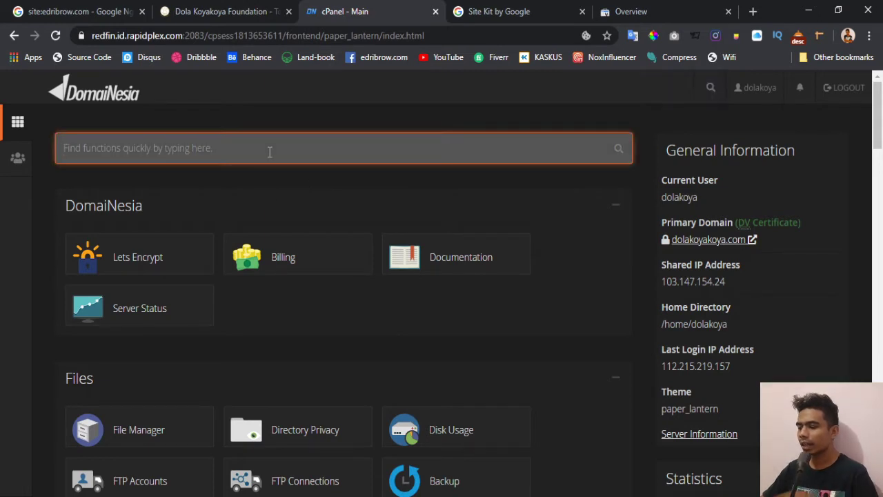
type("nds")
key("BackSpace")
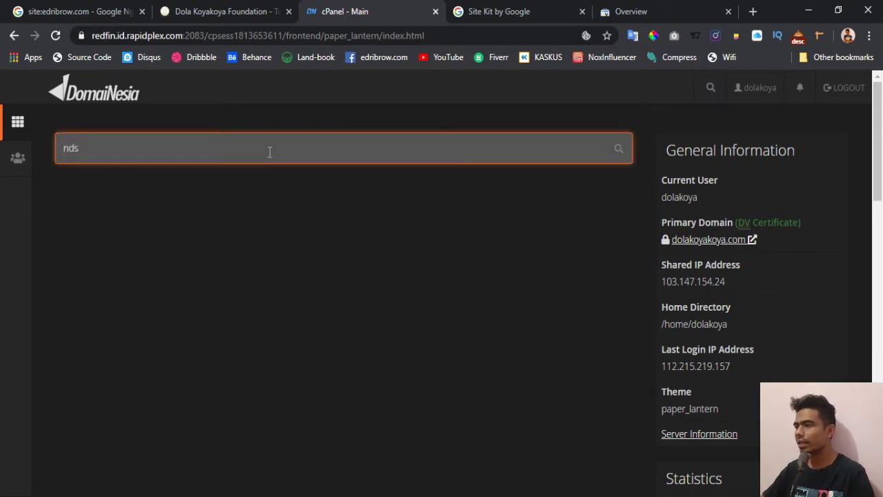
key("BackSpace")
key("BackSpace")
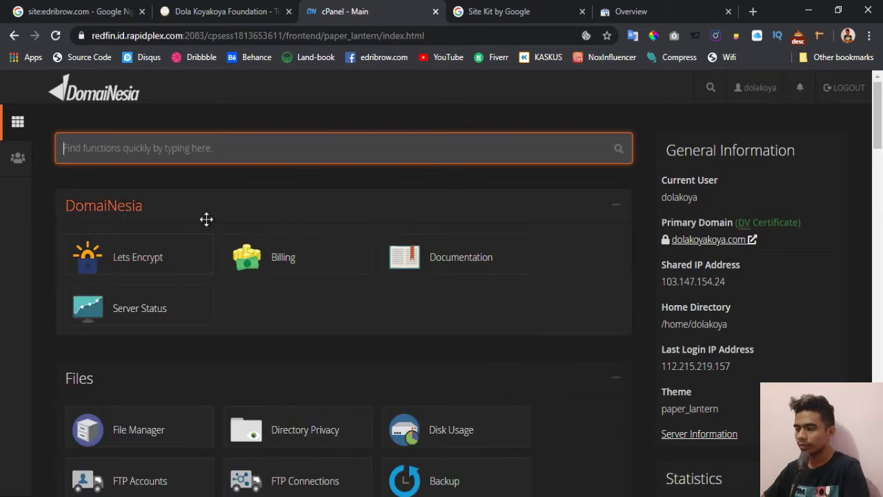
type("dn")
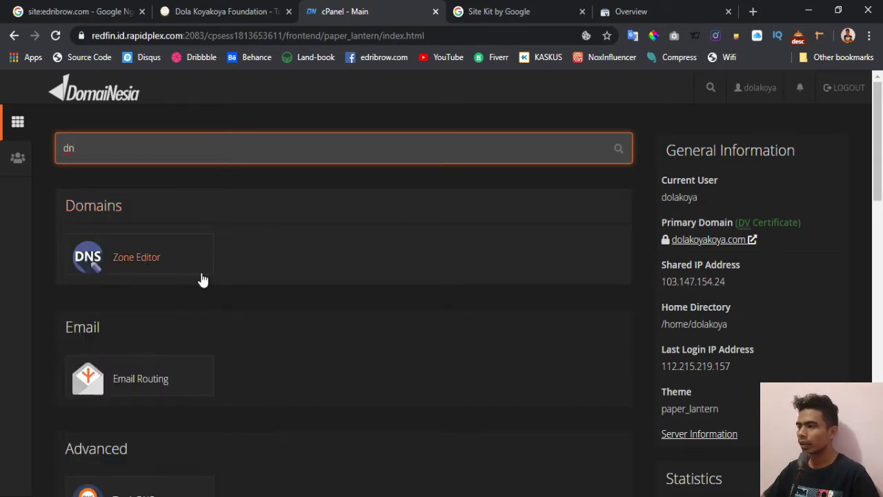
left_click(134, 258)
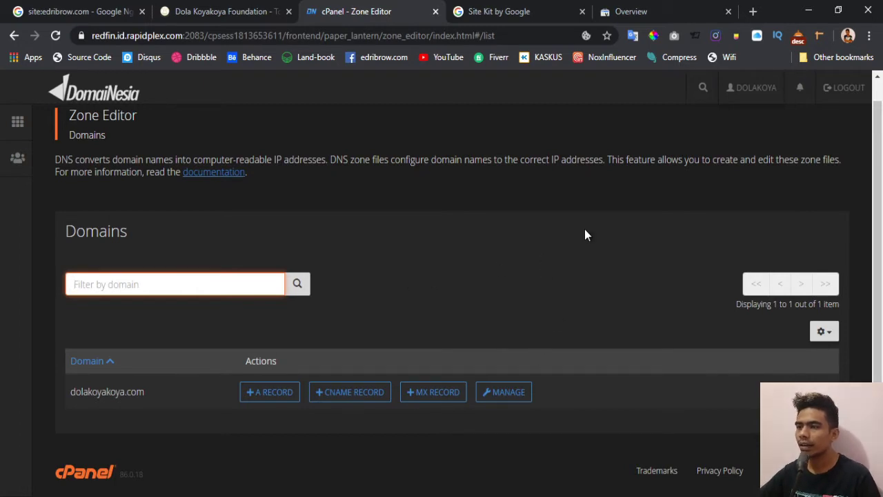
- Manage the dolakoyakoya.com zone and start a new DNS record
left_click(649, 12)
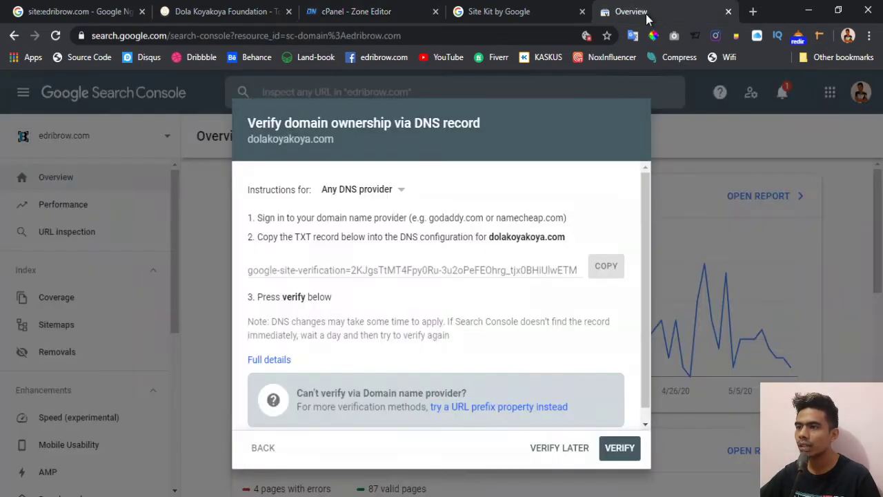
left_click(364, 13)
left_click(499, 392)
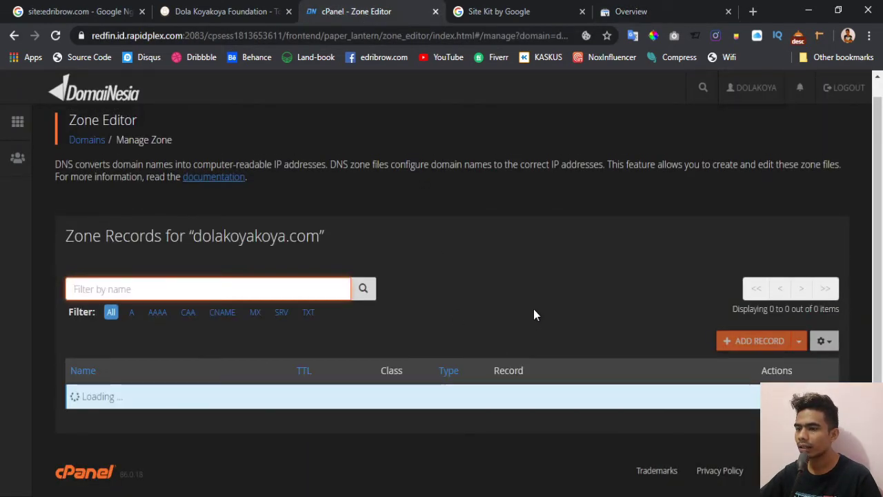
scroll(533, 308, "down", 2)
scroll(441, 276, "up", 2)
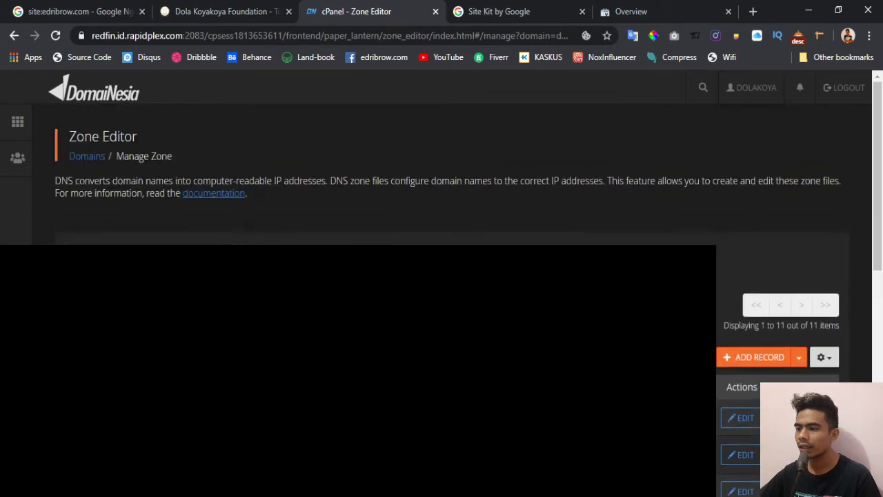
left_click(730, 359)
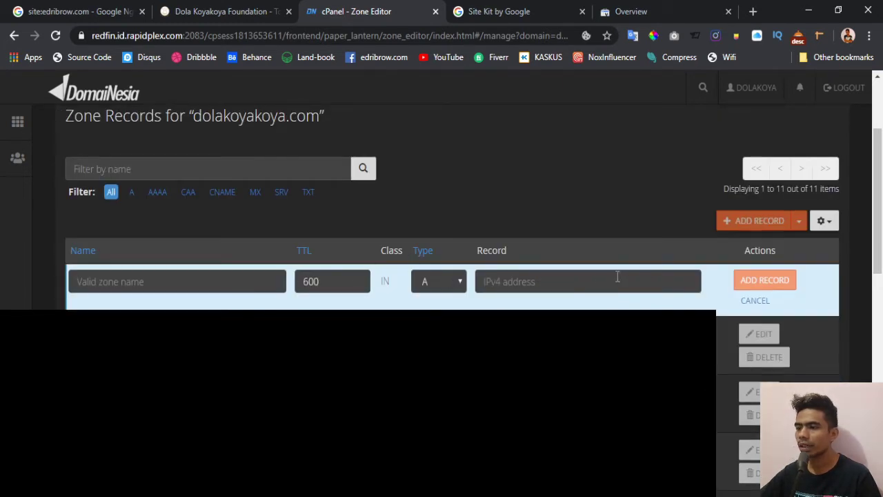
- Name the record dolakoyakoya.com, keep TTL 600, and set its type to TXT
left_click(211, 279)
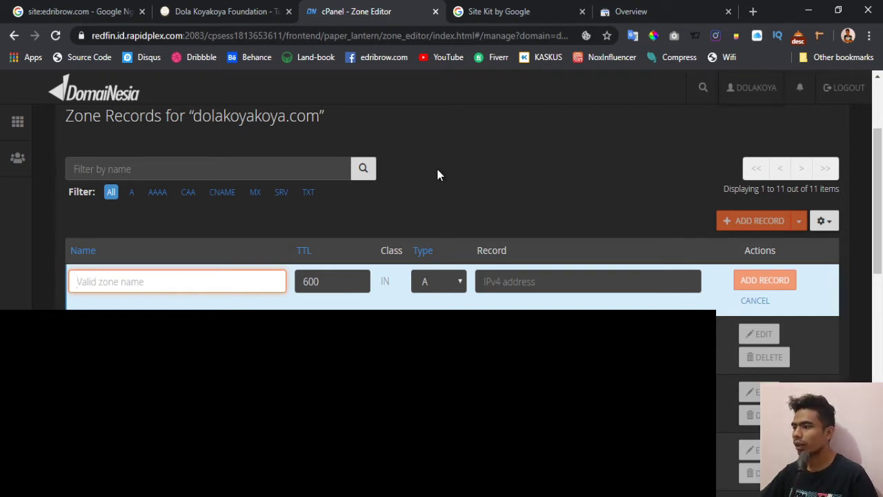
type("dola")
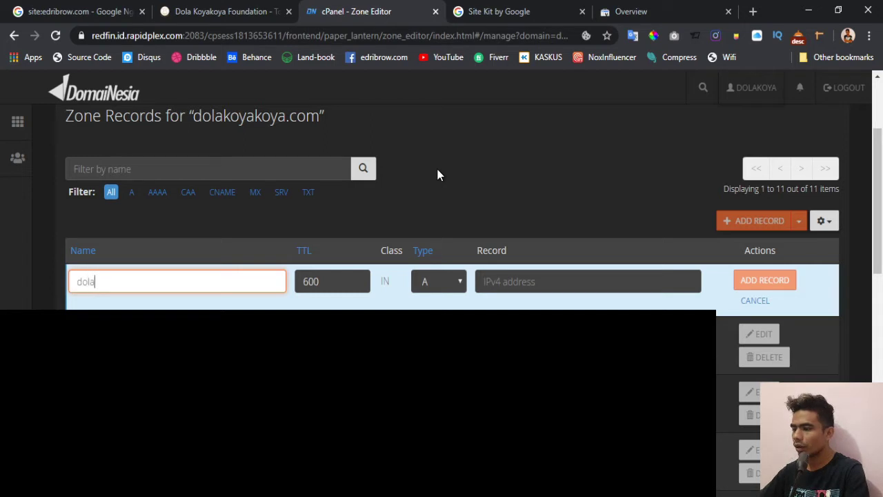
type("koyako")
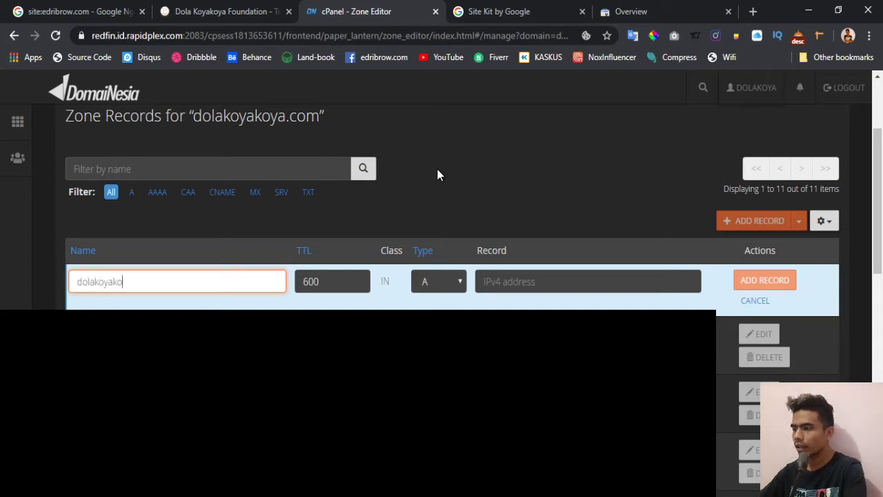
type("ya.com")
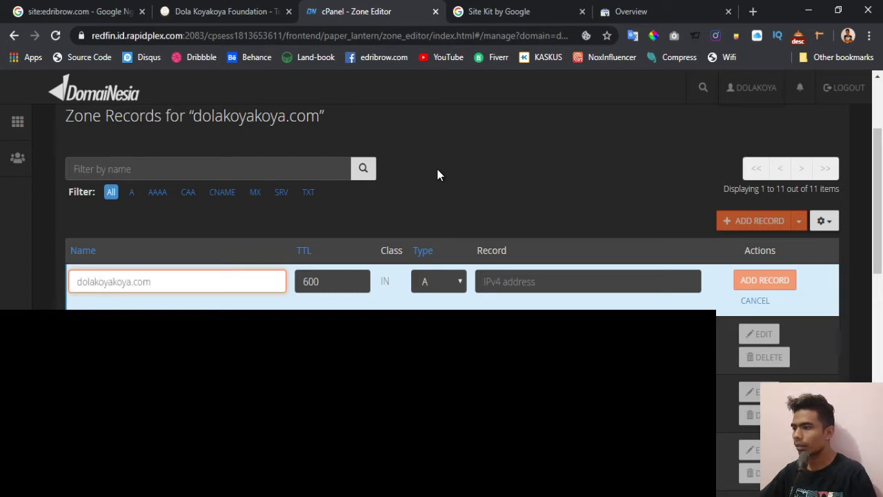
left_click(319, 281)
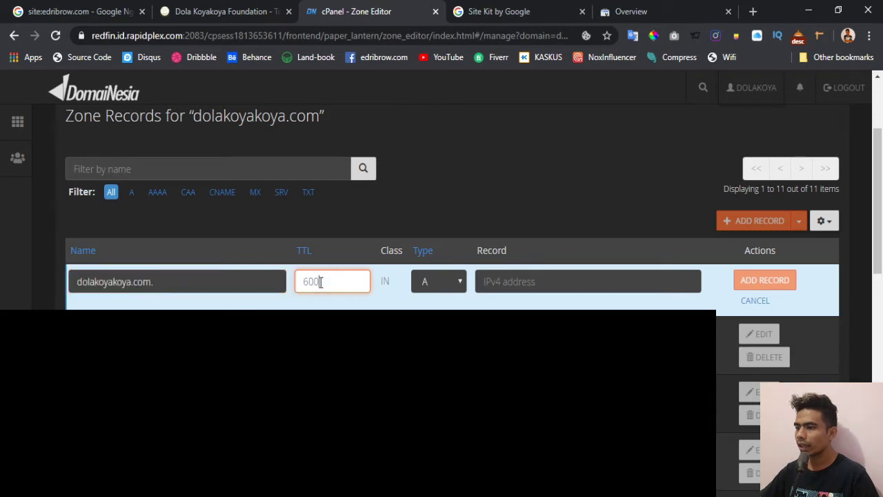
left_click(386, 293)
left_click(441, 288)
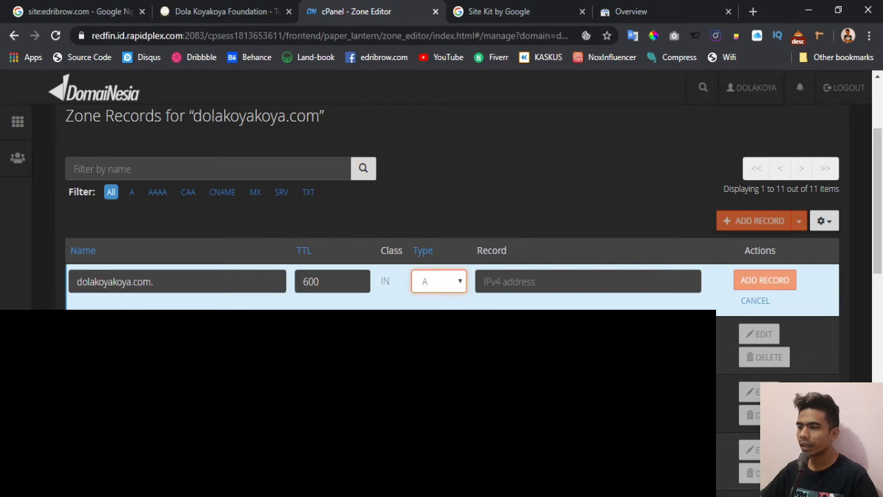
key("t")
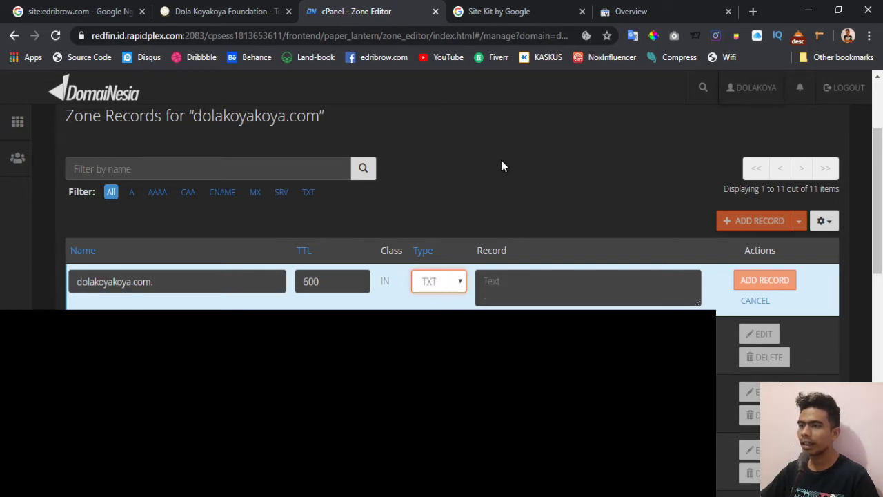
- Paste the Search Console site-verification value into the record and save it
left_click(628, 12)
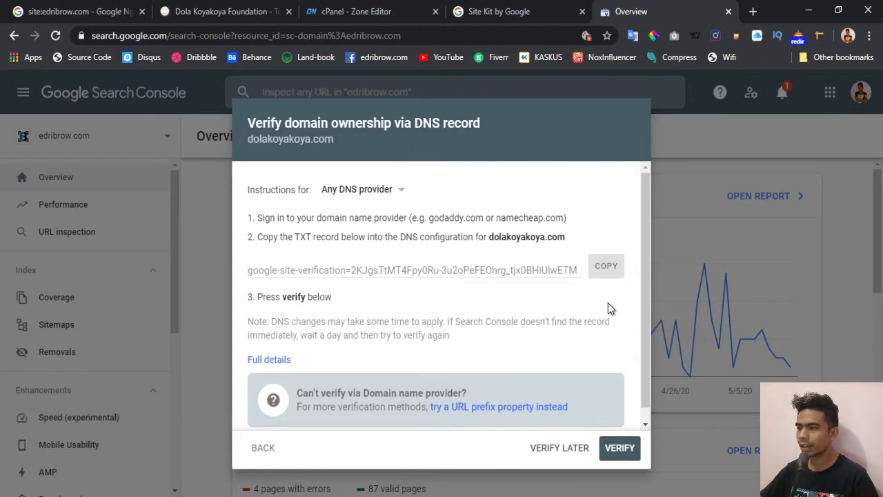
left_click(614, 275)
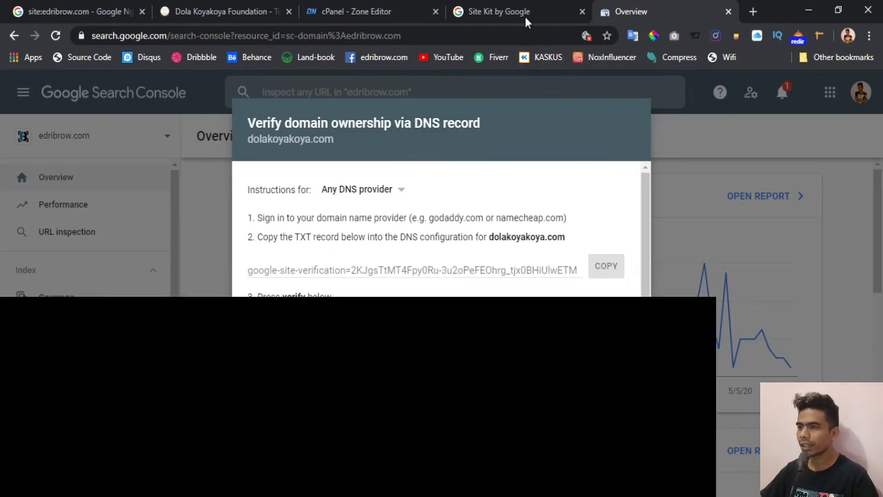
left_click(393, 11)
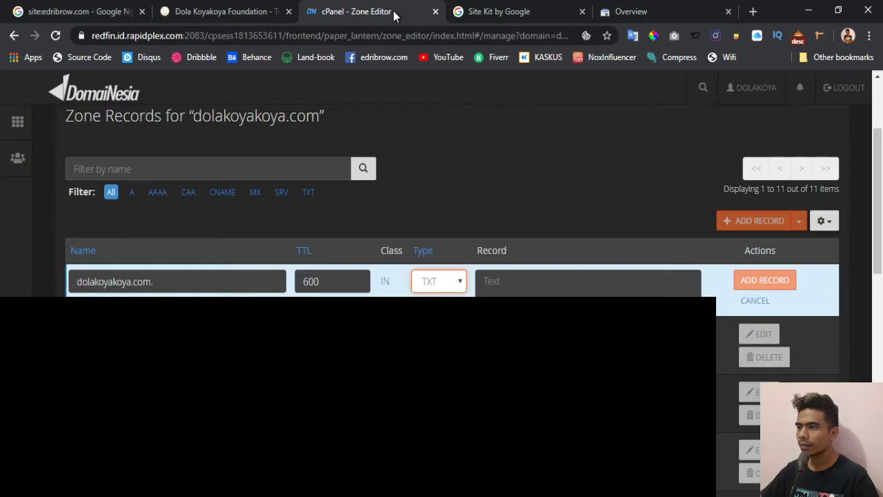
left_click(505, 286)
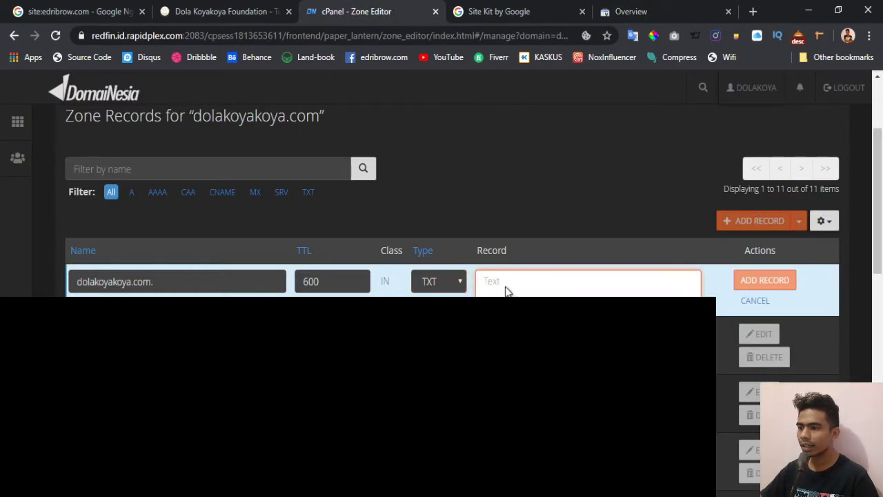
key("ctrl+v")
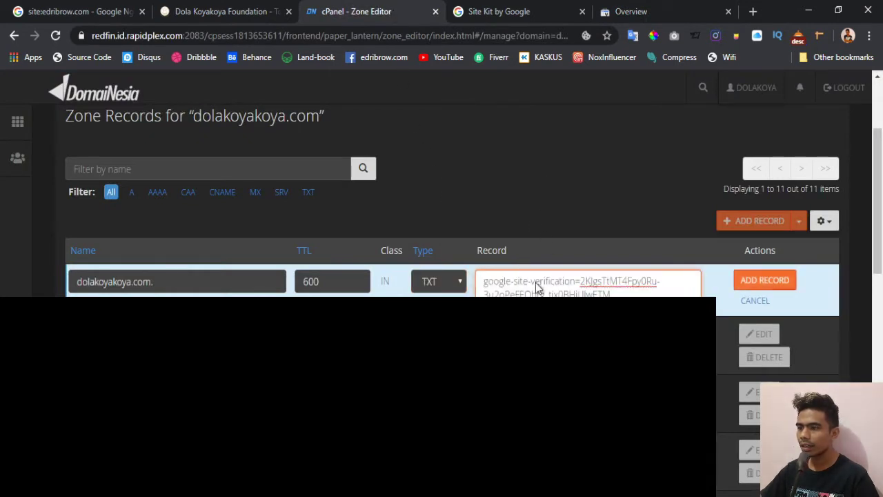
left_click(761, 283)
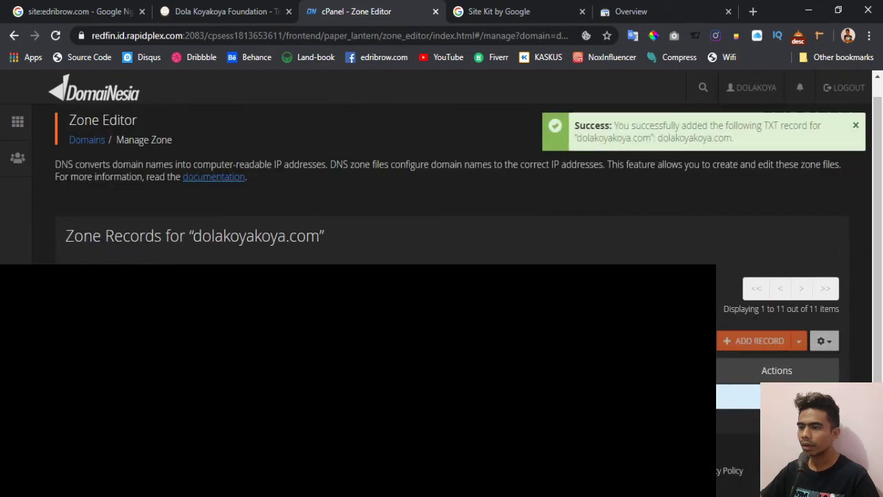
scroll(441, 207, "down", 2)
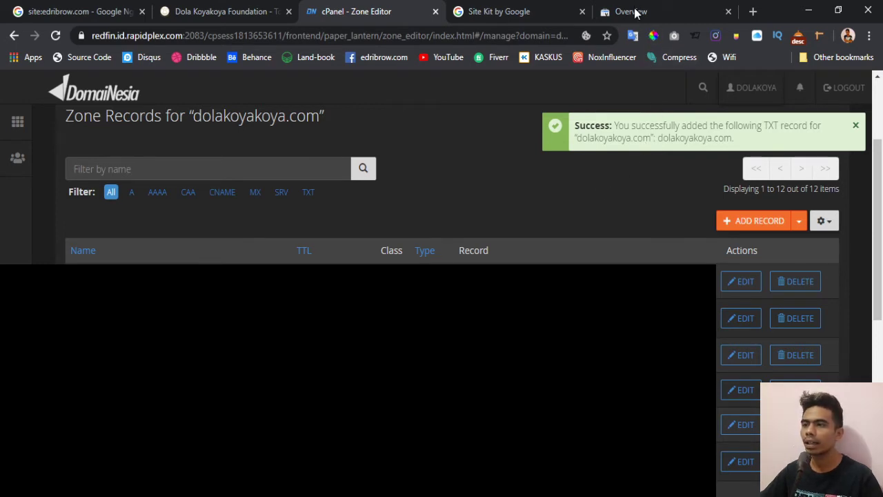
- Verify ownership of dolakoyakoya.com and go to its new property overview
left_click(636, 13)
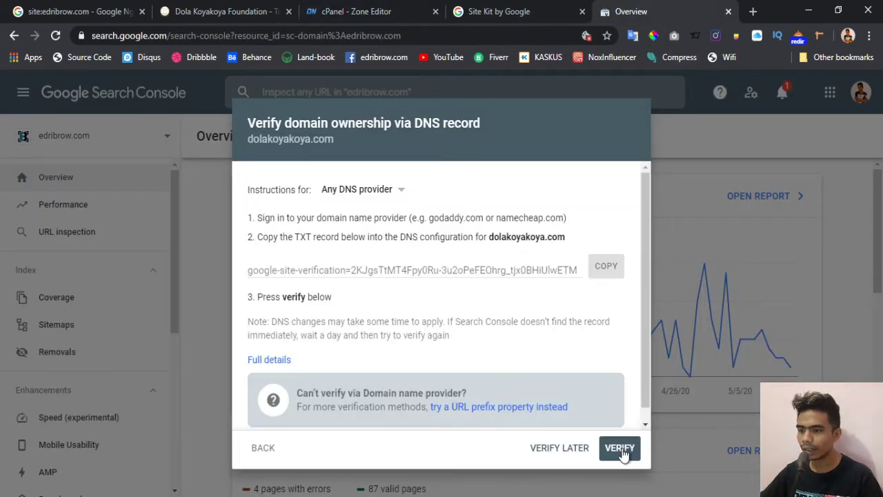
left_click(621, 449)
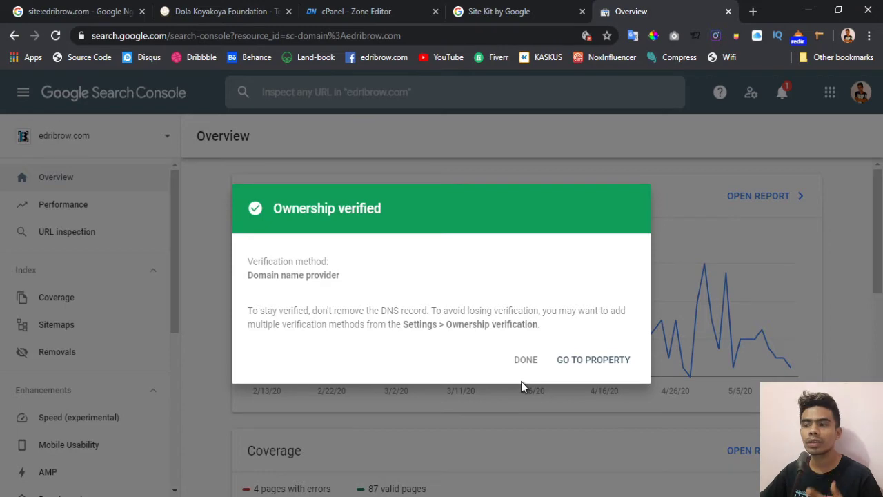
left_click(606, 360)
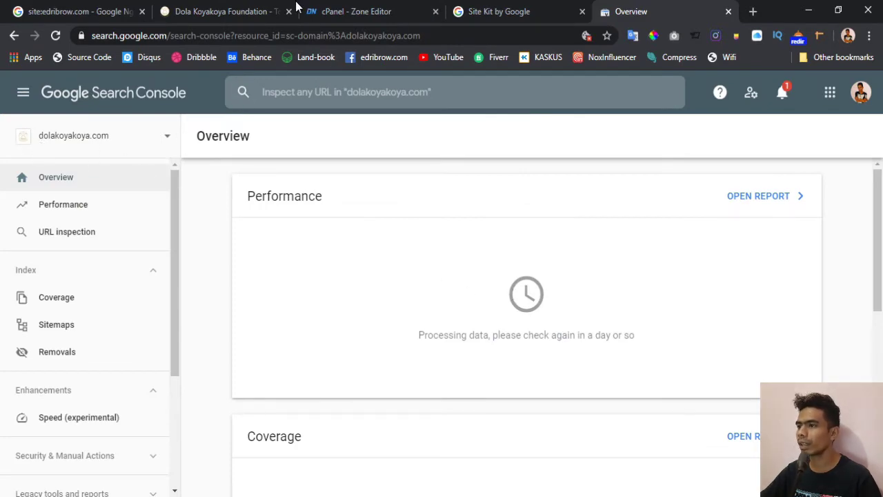
left_click(252, 8)
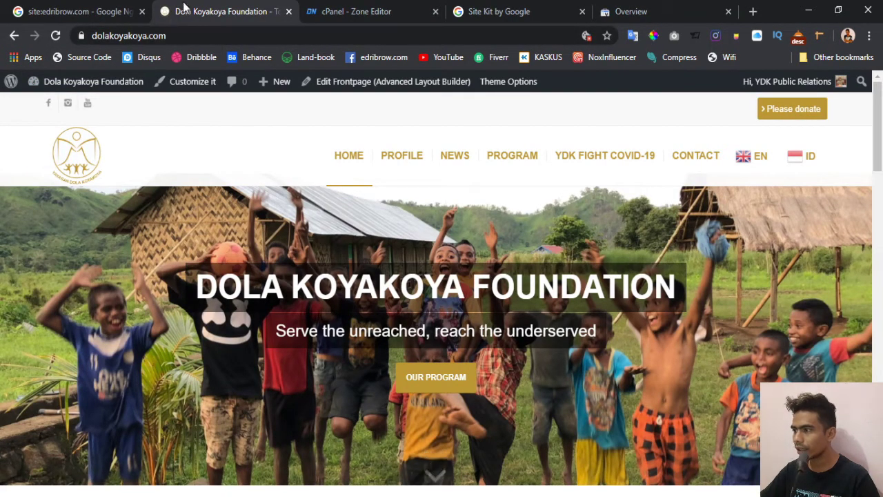
left_click(634, 9)
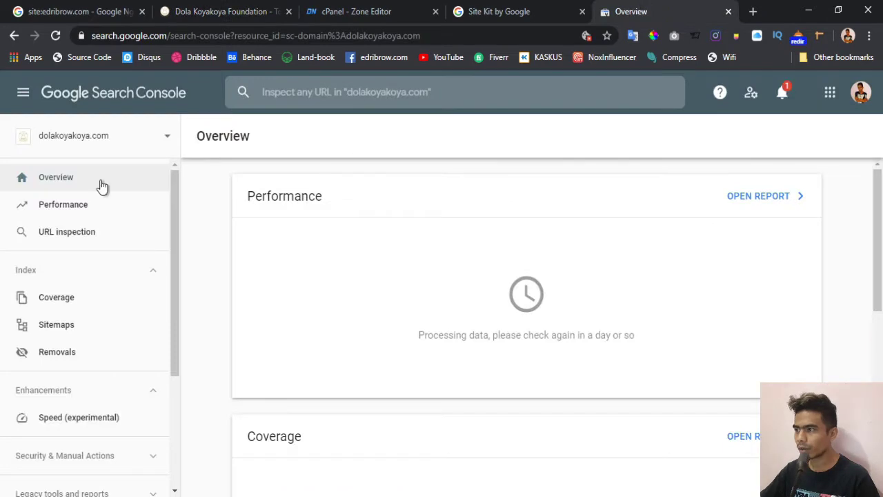
left_click(55, 204)
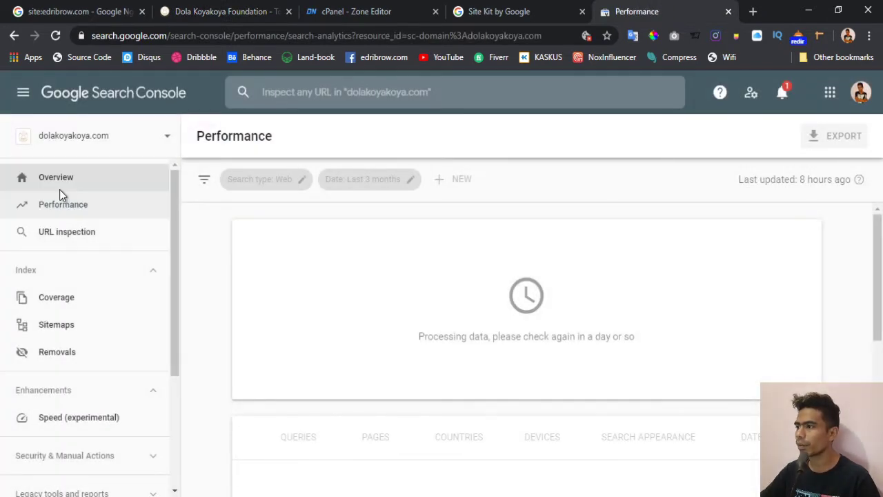
left_click(60, 188)
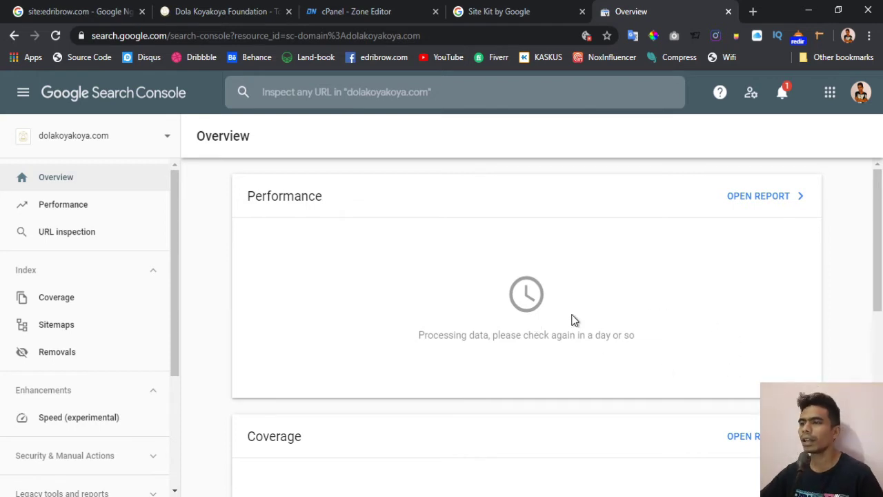
- Browse the Site Kit setup page, then open its Documentation with Get started topics
left_click(506, 14)
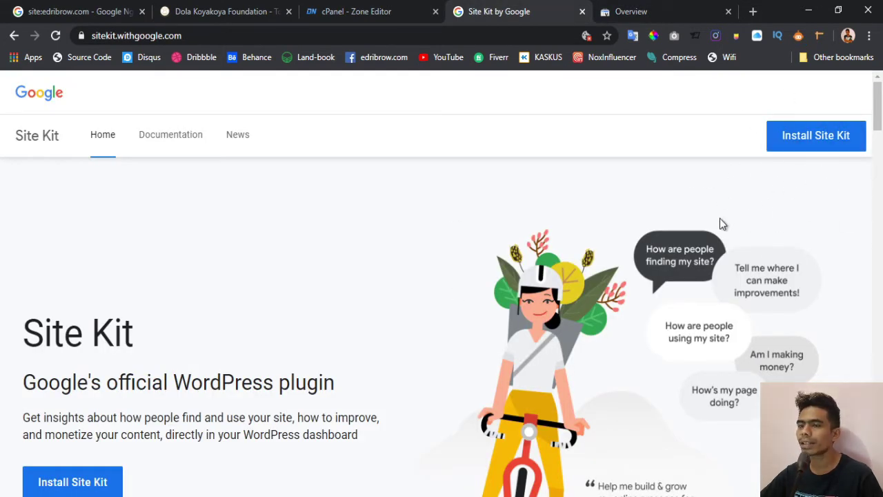
scroll(318, 263, "down", 1)
scroll(318, 270, "down", 1)
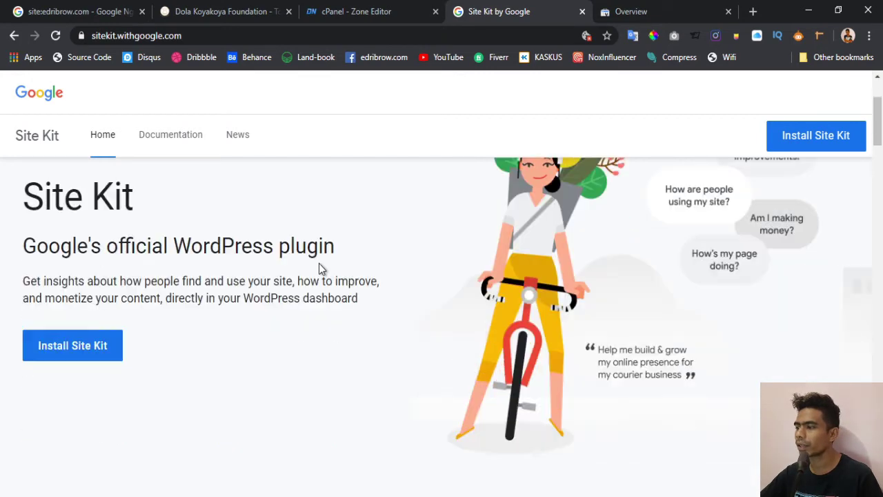
scroll(94, 263, "up", 1)
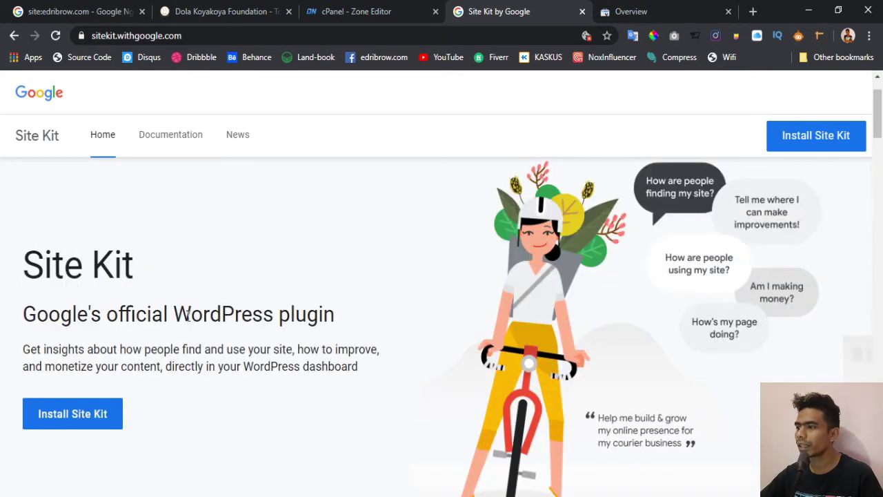
scroll(113, 335, "down", 1)
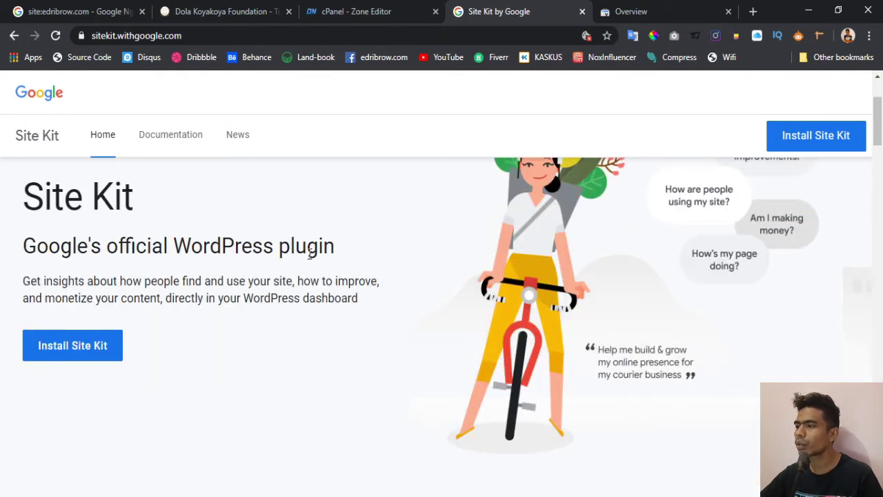
scroll(304, 278, "up", 1)
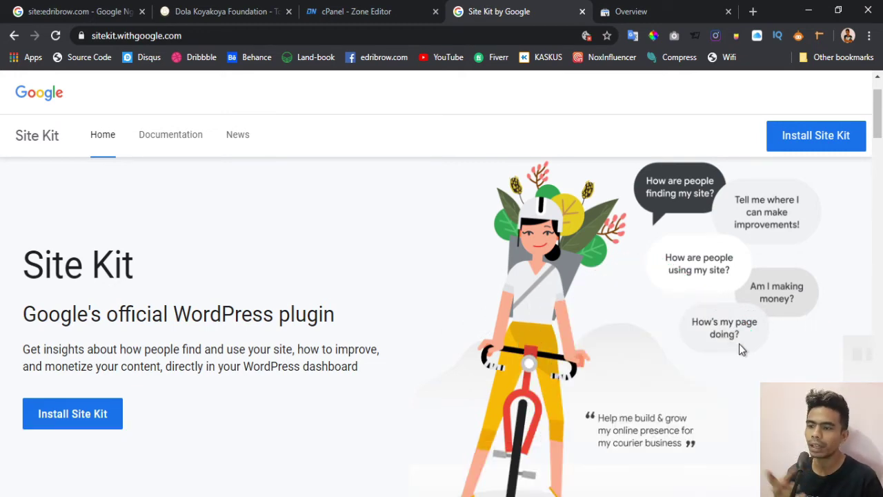
scroll(739, 344, "down", 2)
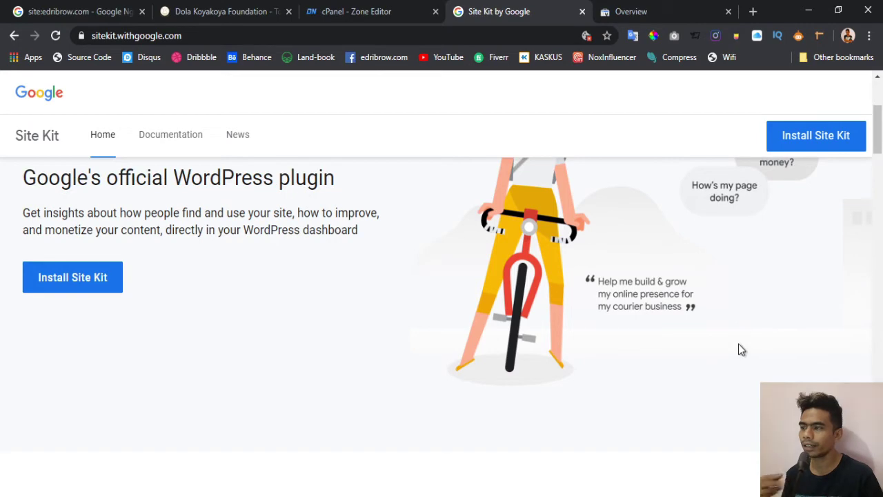
scroll(738, 344, "up", 2)
scroll(405, 394, "down", 2)
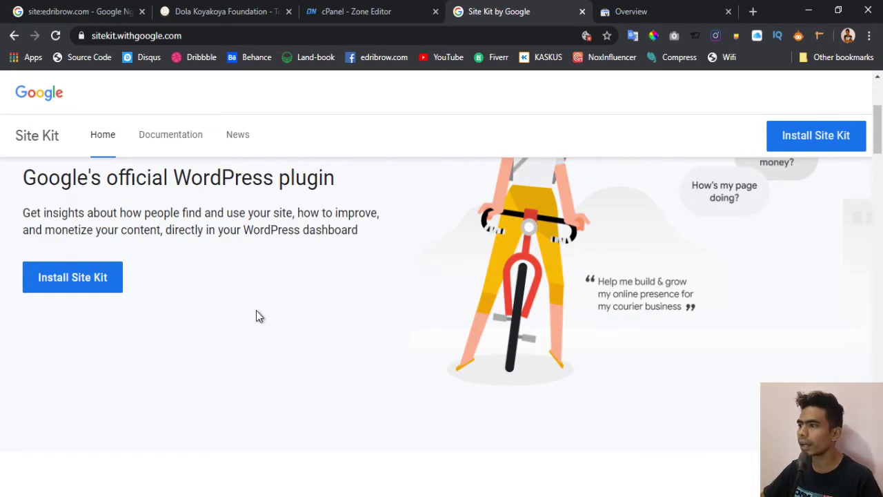
left_click(172, 136)
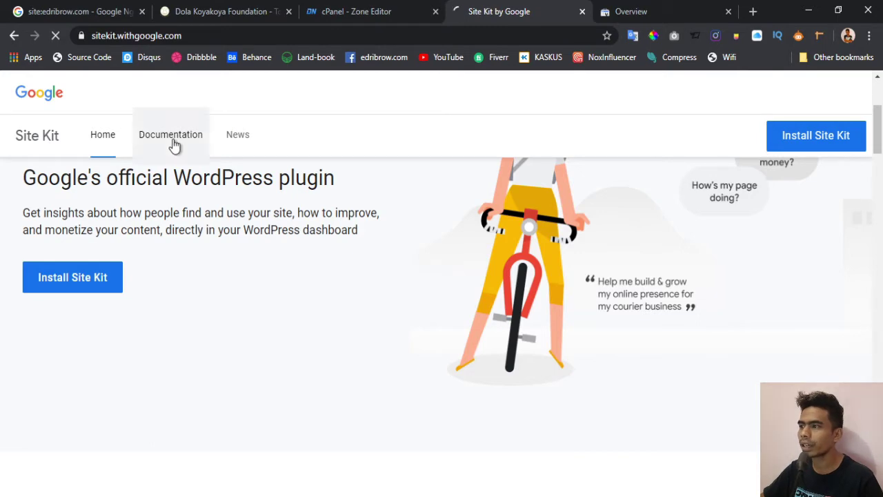
scroll(450, 275, "down", 4)
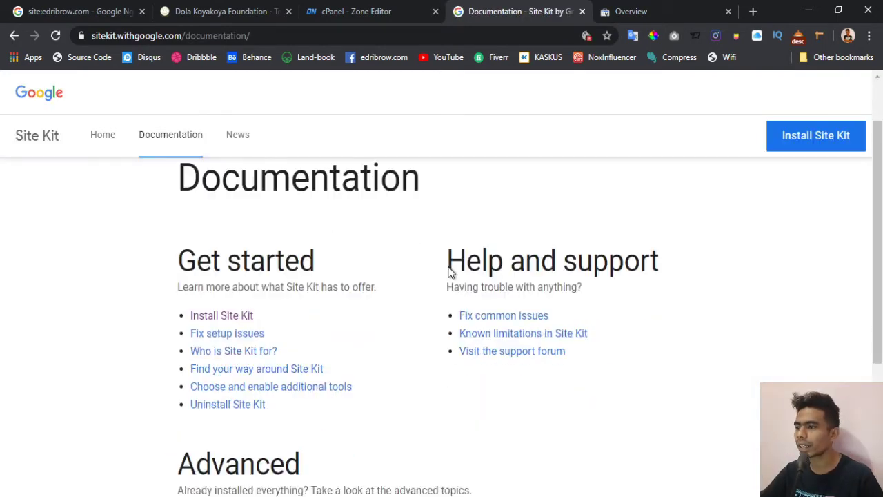
scroll(450, 273, "up", 4)
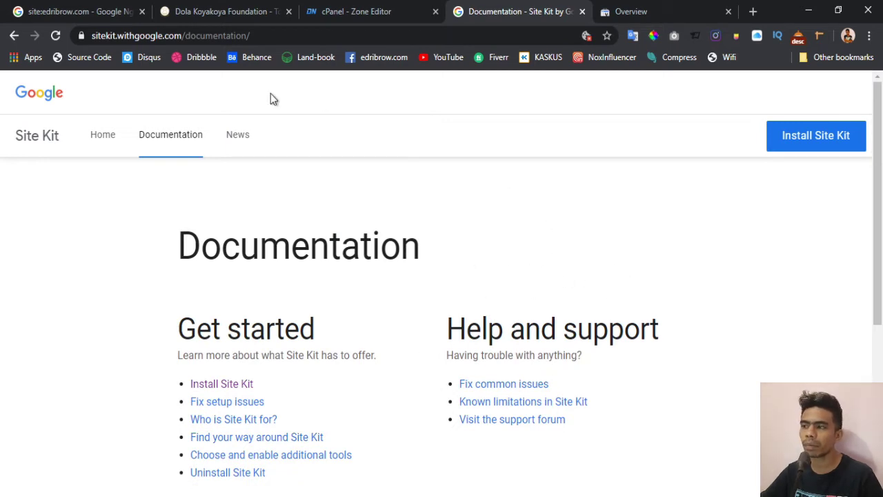
- Return to the Site Kit home page and scroll through the 'Why use Site Kit for WordPress?' preview
left_click(96, 130)
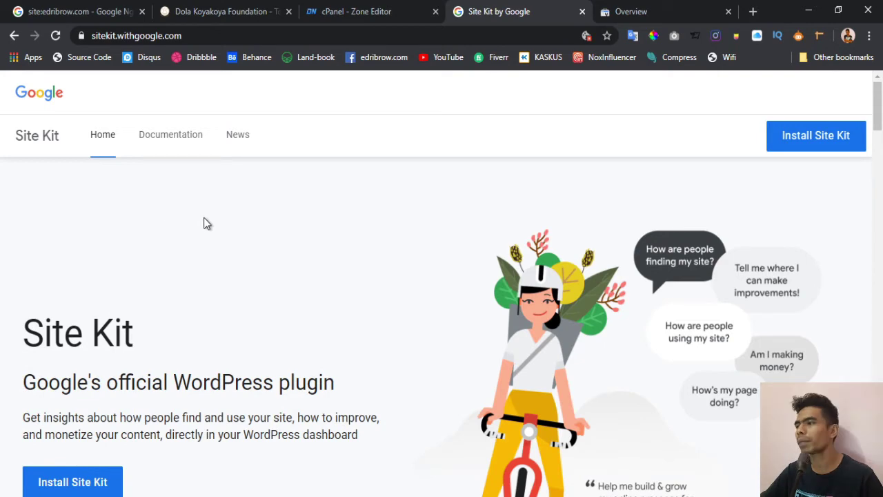
scroll(271, 285, "down", 2)
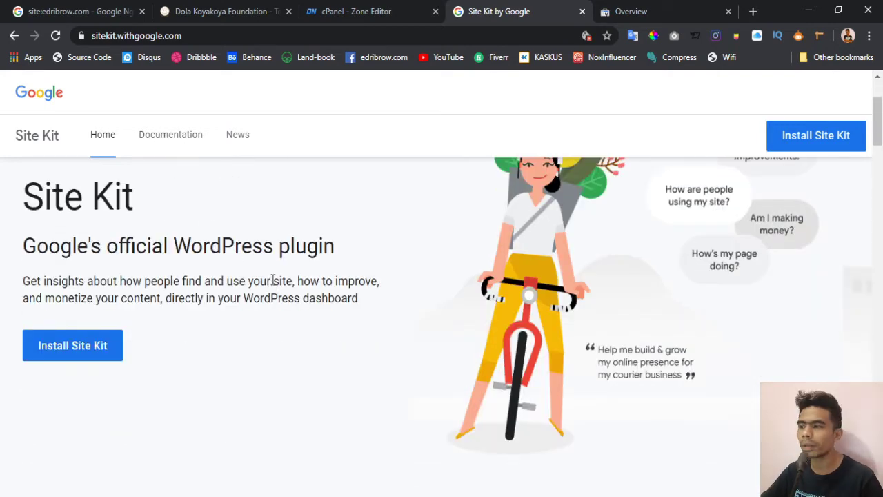
scroll(237, 263, "down", 6)
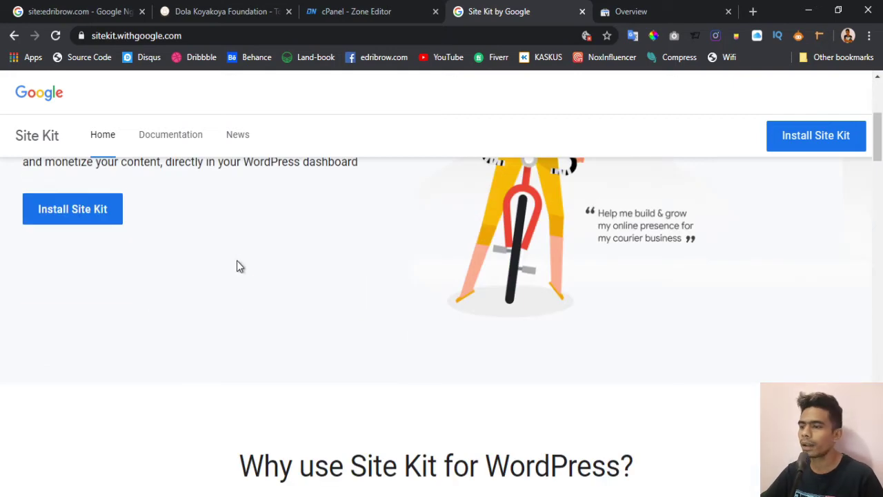
scroll(236, 262, "up", 1)
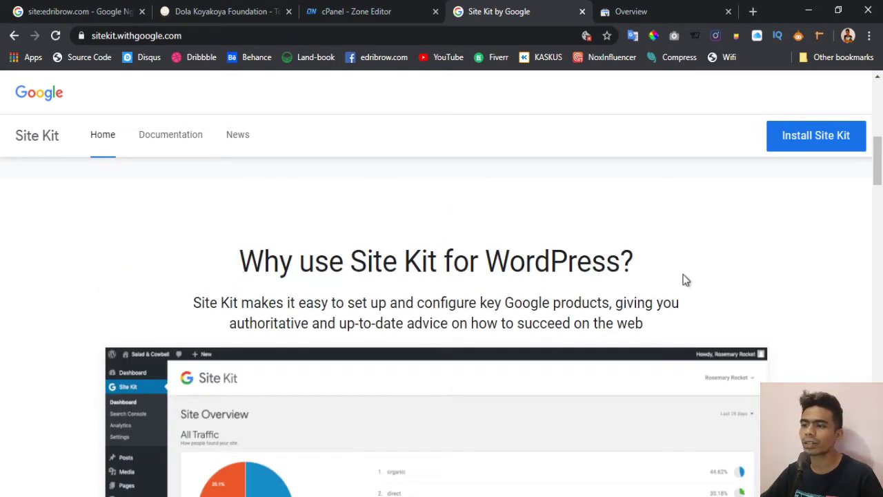
scroll(732, 267, "down", 1)
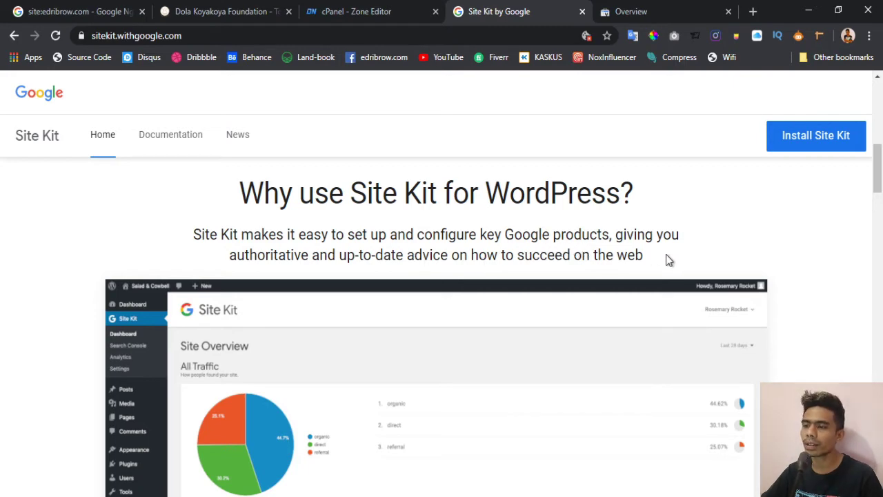
scroll(669, 254, "down", 1)
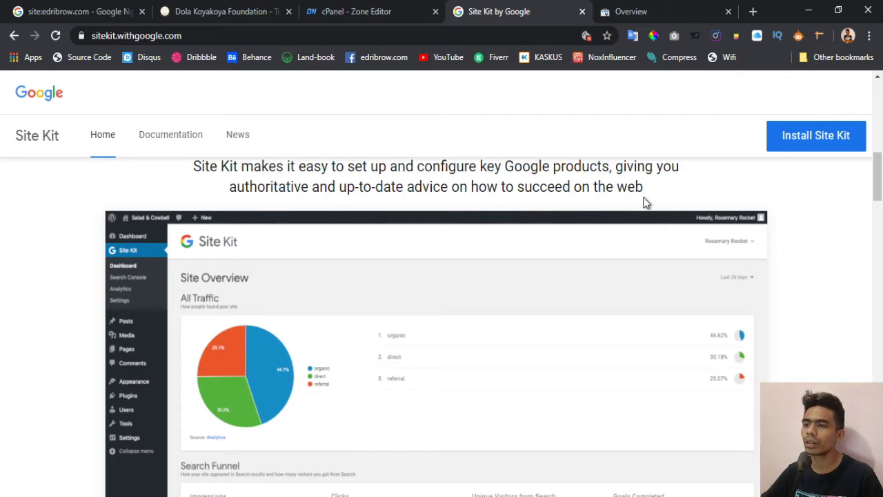
scroll(642, 218, "up", 1)
scroll(621, 230, "down", 1)
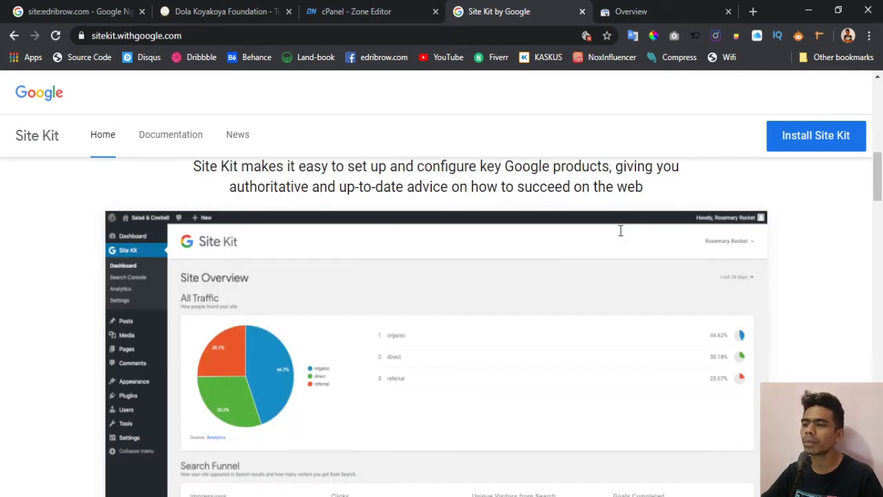
scroll(620, 231, "up", 1)
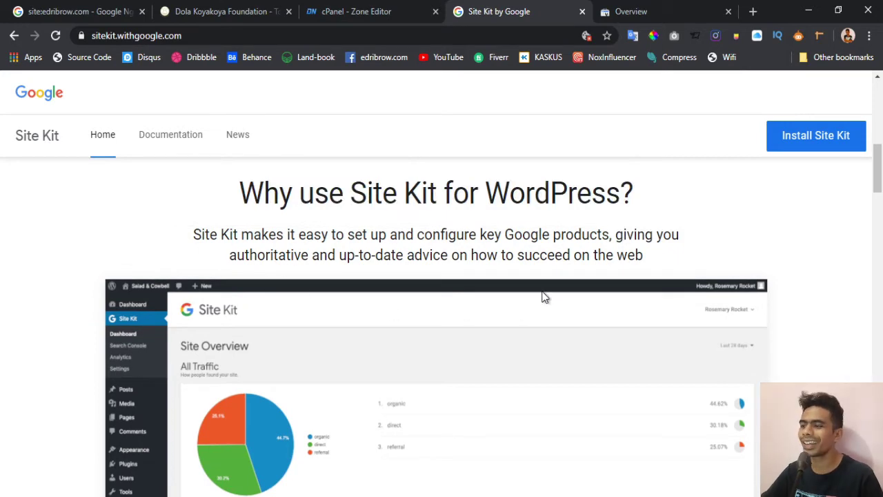
scroll(483, 234, "down", 1)
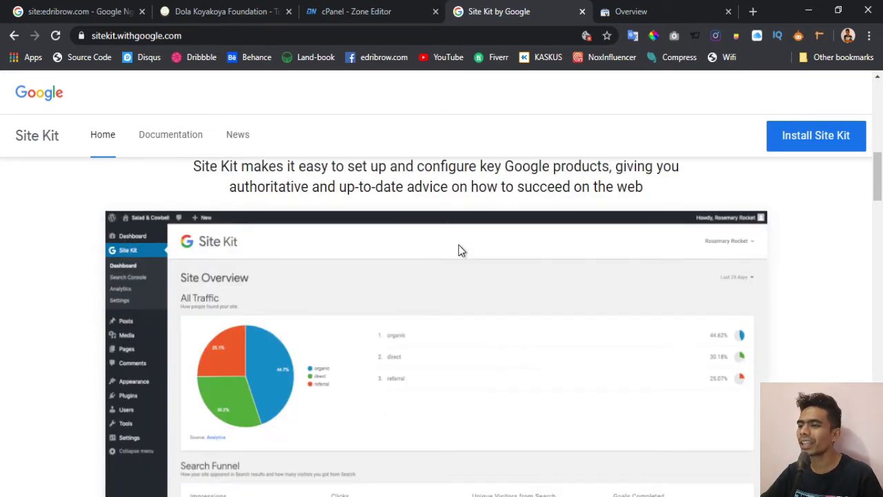
scroll(529, 278, "up", 1)
scroll(562, 276, "down", 2)
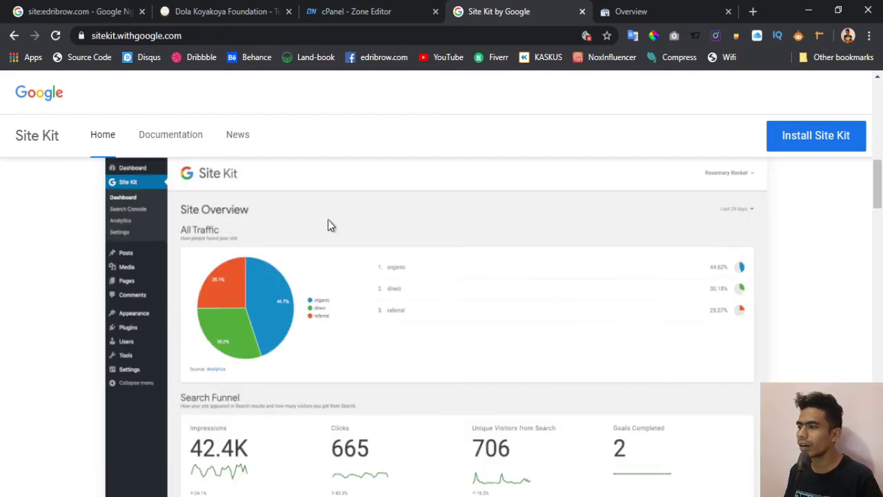
scroll(330, 225, "down", 1)
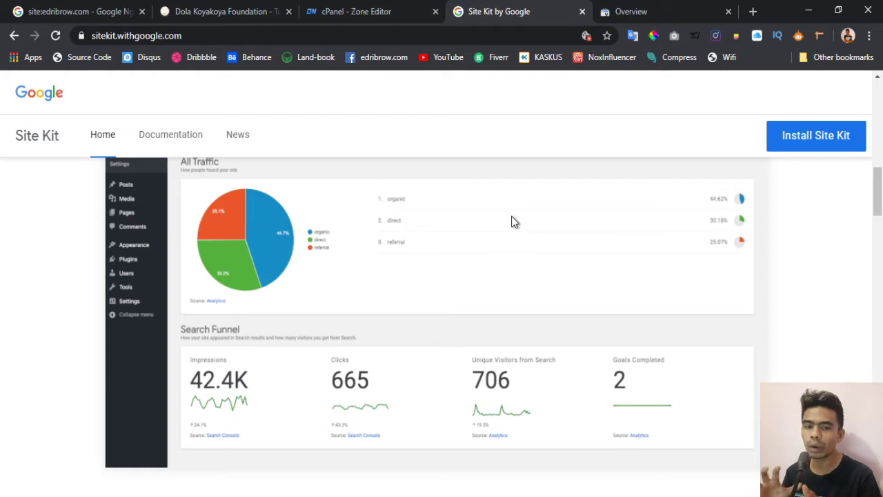
scroll(456, 331, "down", 1)
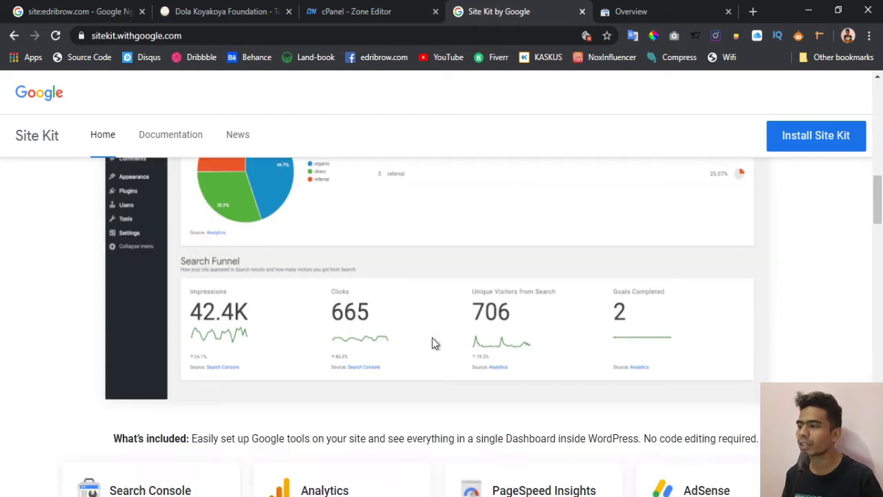
scroll(397, 339, "down", 2)
scroll(396, 339, "down", 2)
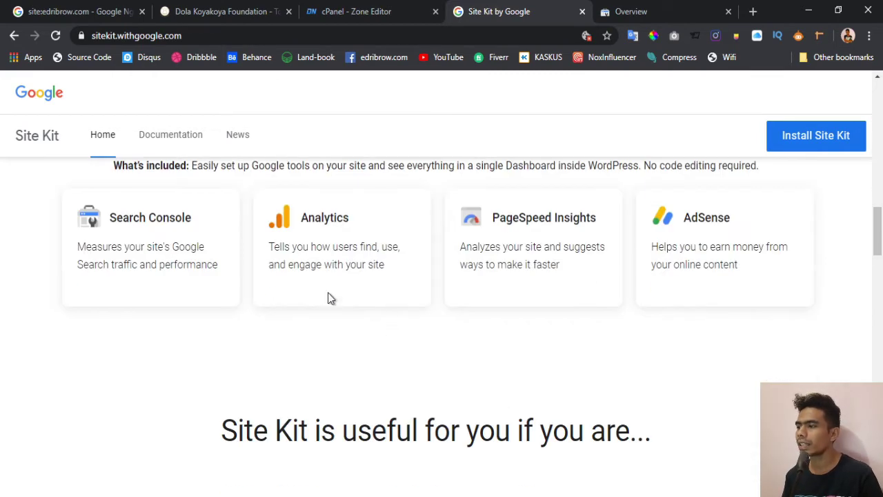
scroll(328, 292, "up", 1)
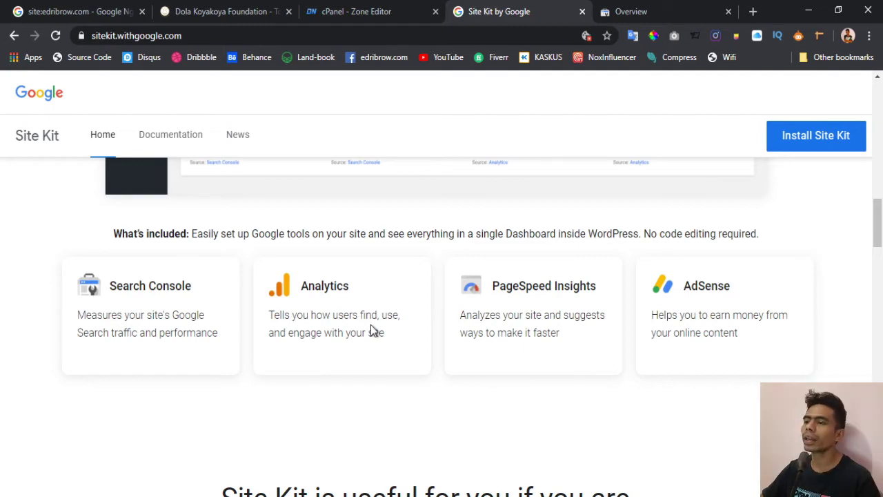
scroll(370, 330, "down", 2)
scroll(371, 330, "down", 2)
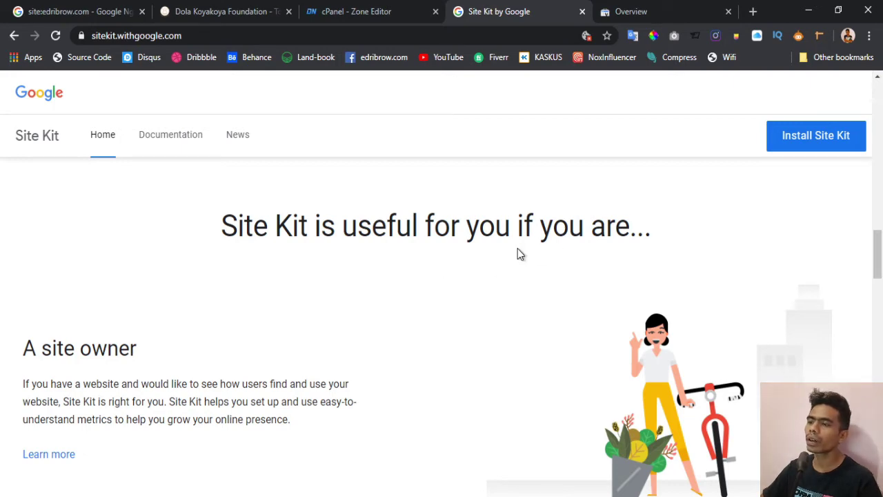
scroll(500, 270, "down", 1)
scroll(500, 269, "down", 1)
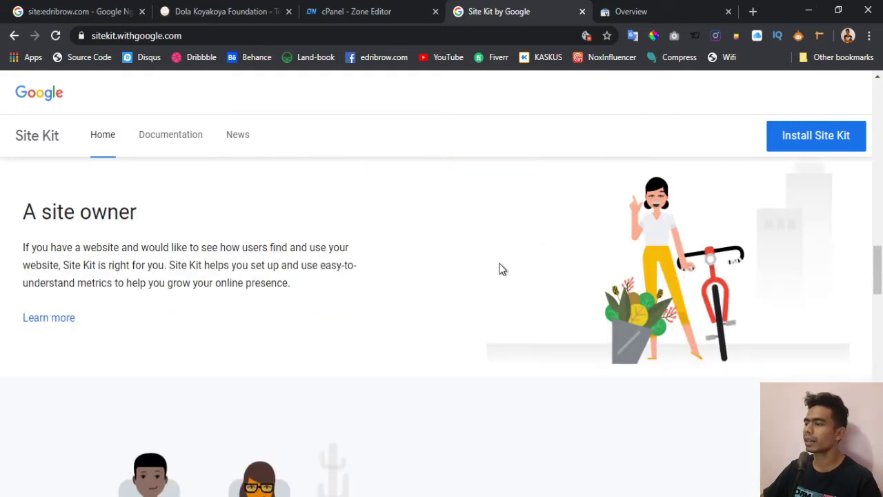
scroll(312, 253, "down", 5)
scroll(314, 251, "down", 15)
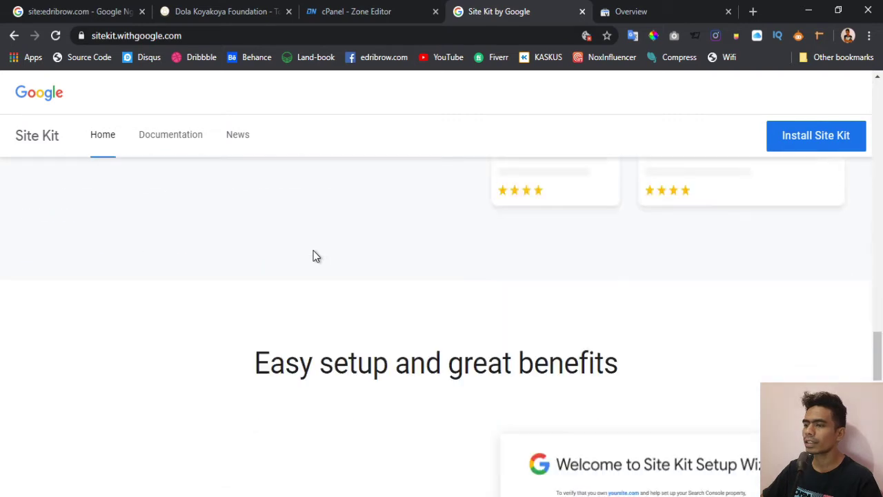
scroll(314, 254, "up", 1)
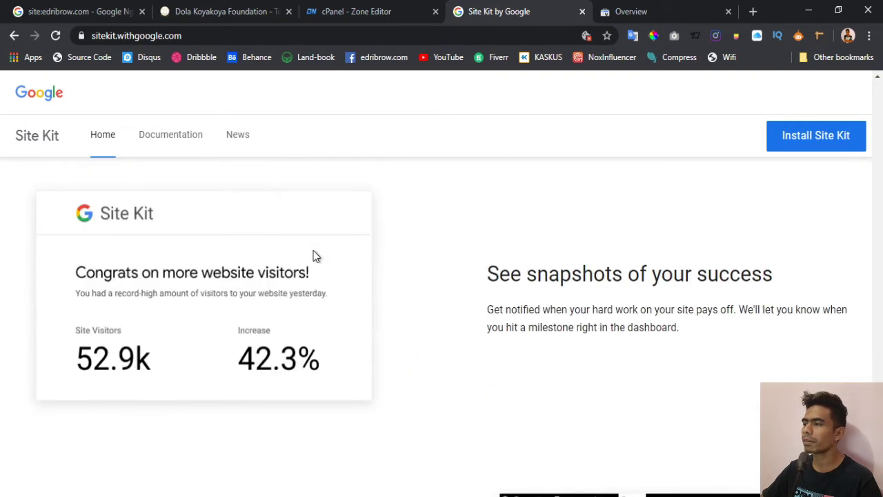
scroll(313, 254, "down", 5)
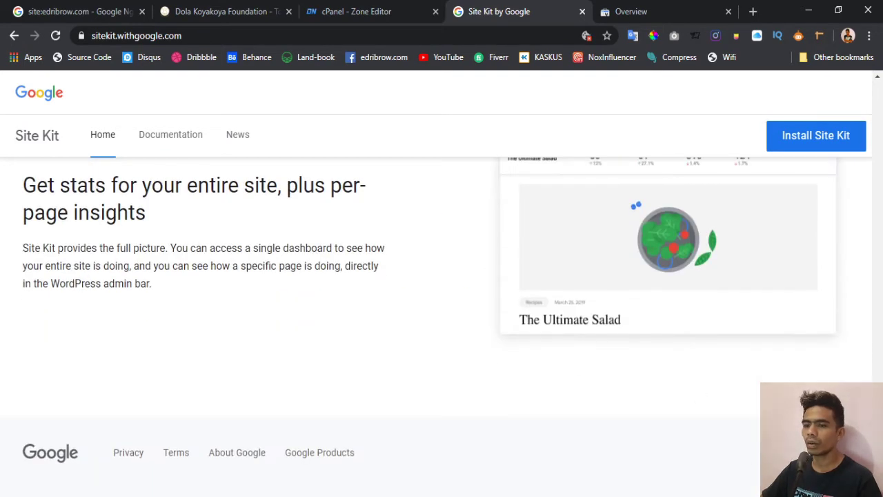
scroll(349, 319, "up", 20)
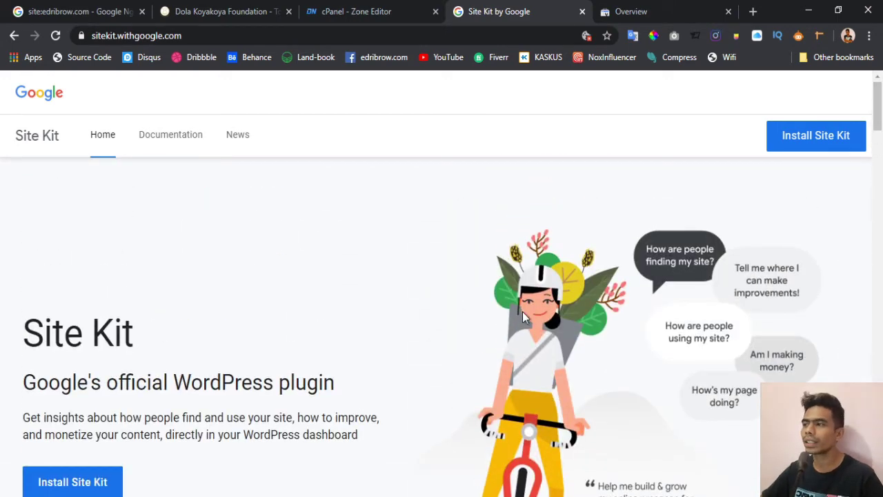
- Return to the Dola Koyakoya Foundation tab and open its WordPress admin Dashboard
left_click(802, 141)
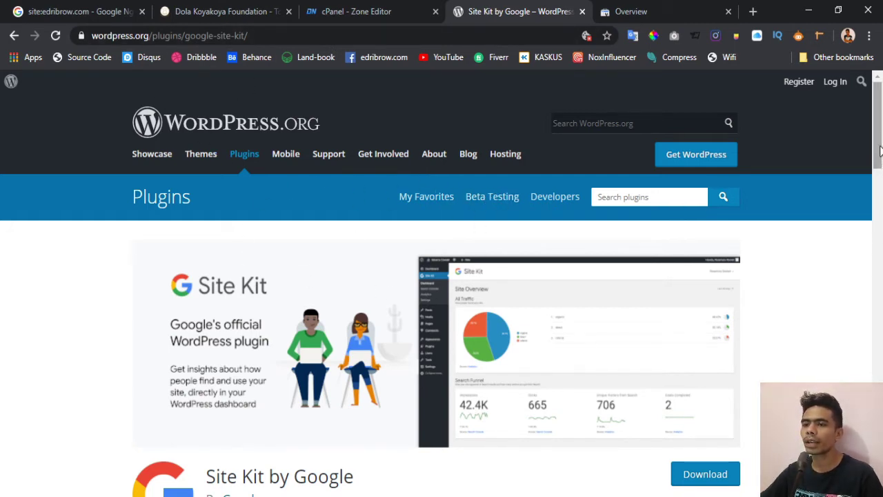
left_click_drag(880, 150, 880, 165)
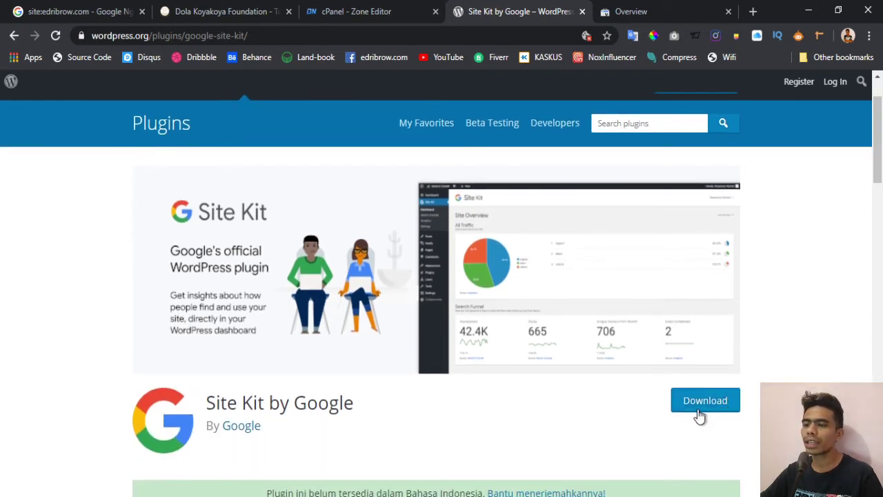
left_click(212, 15)
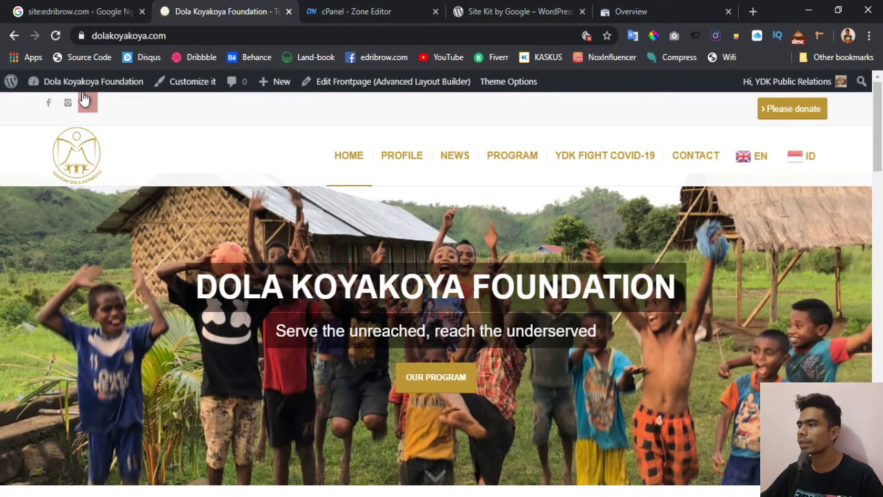
mouse_move(84, 91)
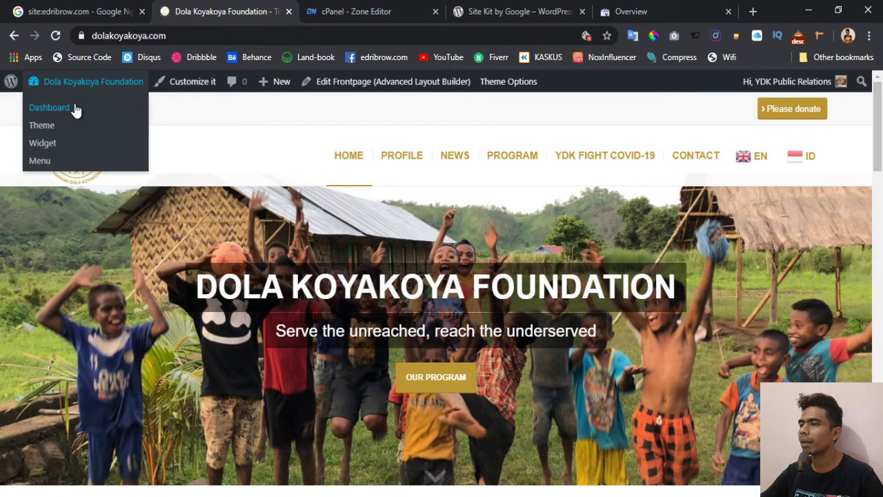
left_click(548, 10)
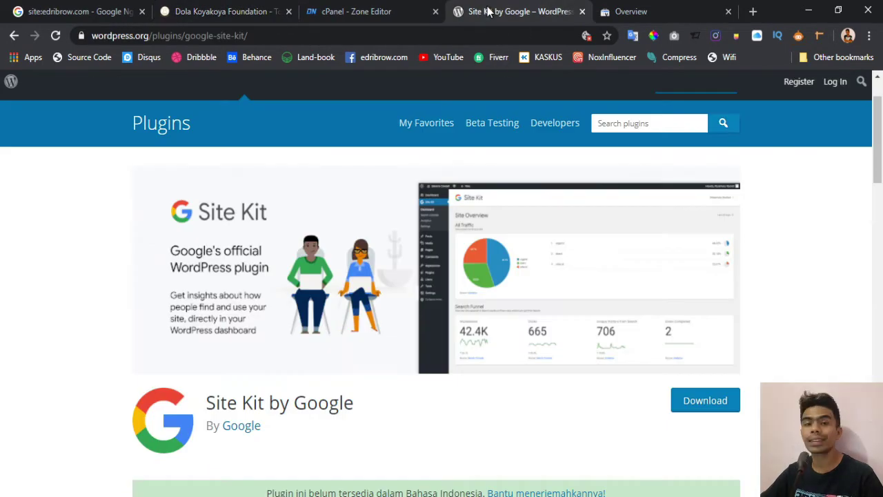
left_click(238, 8)
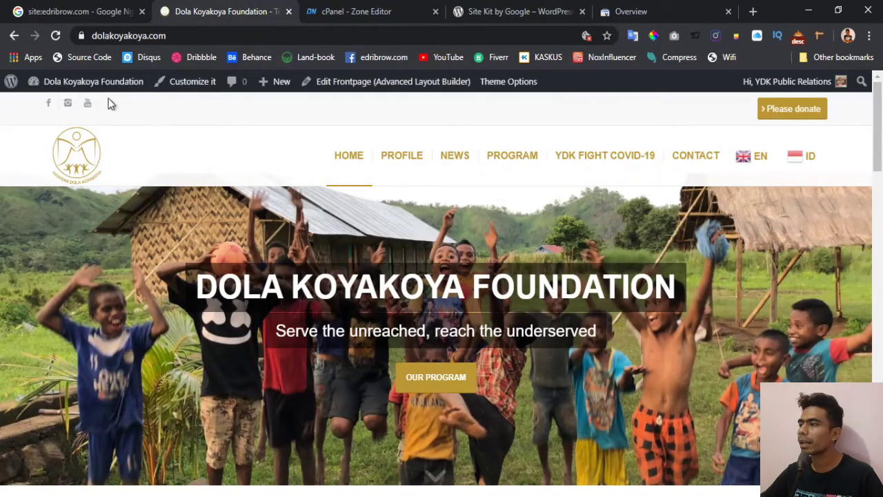
mouse_move(61, 94)
left_click(58, 110)
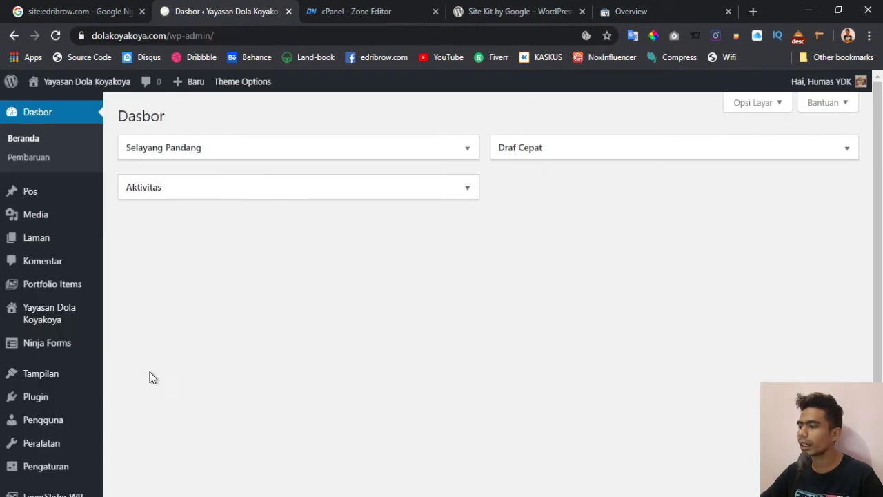
- Open Plugin > Tambah Baru from the admin sidebar to reach the Add Plugins page
mouse_move(35, 397)
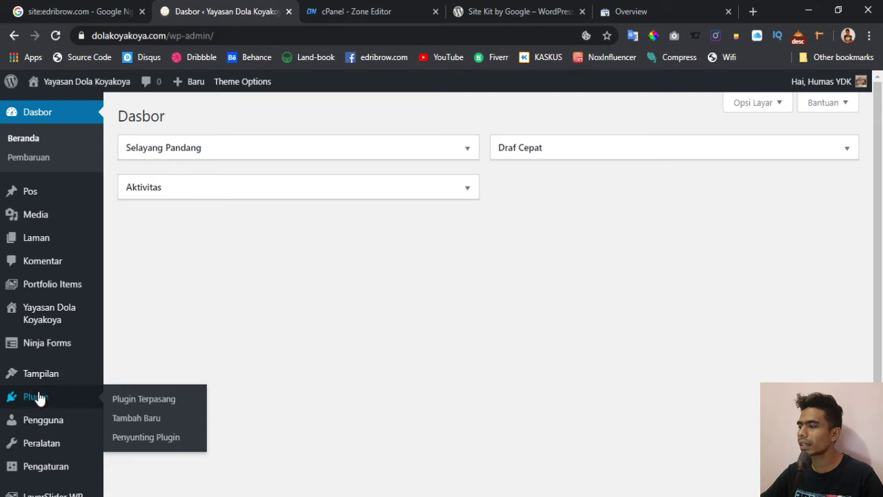
left_click(152, 419)
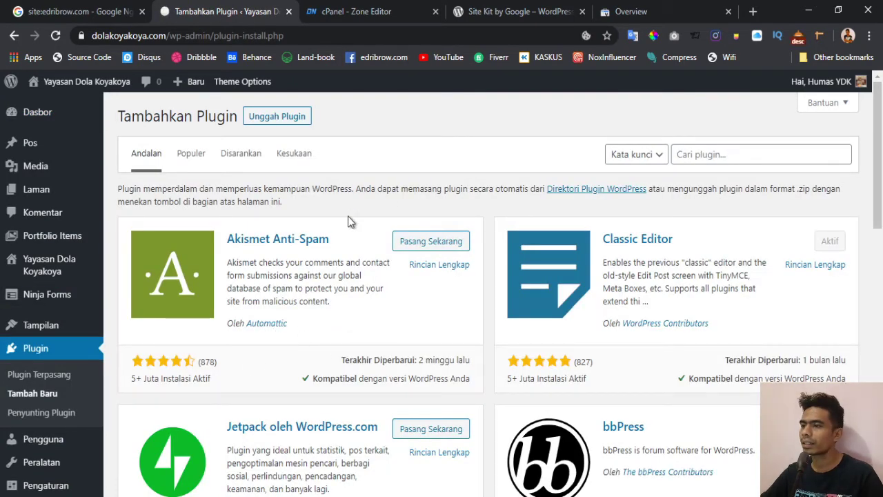
- Search the plugin directory for 'site kit by google'
left_click(713, 159)
type("site")
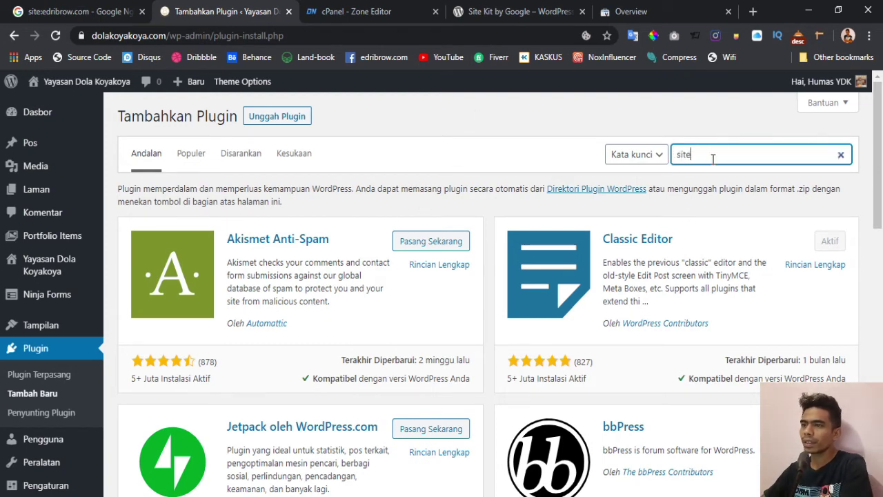
type(" kit")
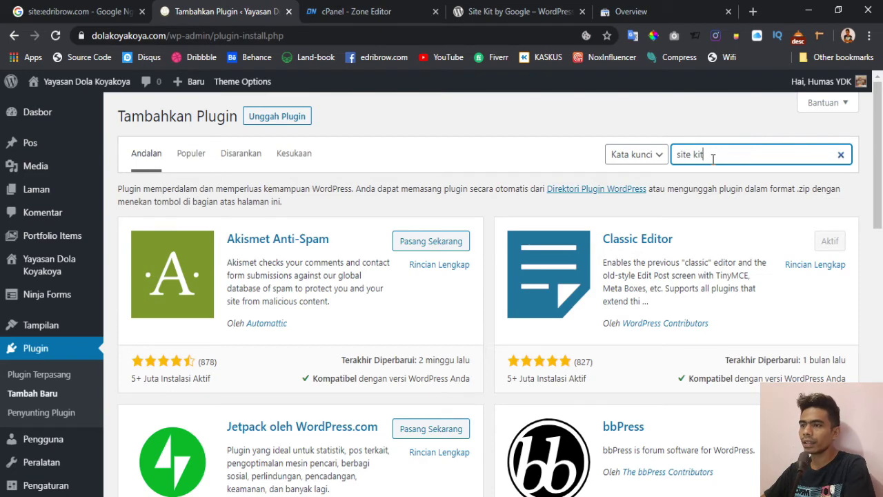
type(" by g")
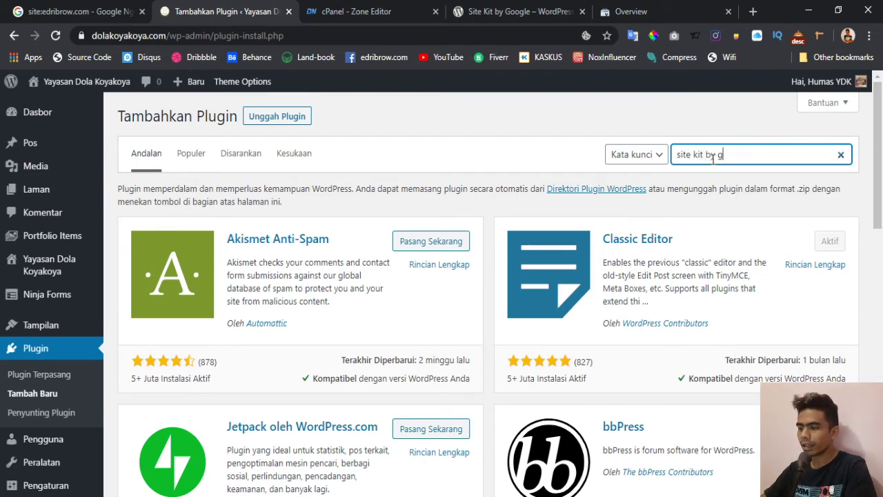
type("oogle")
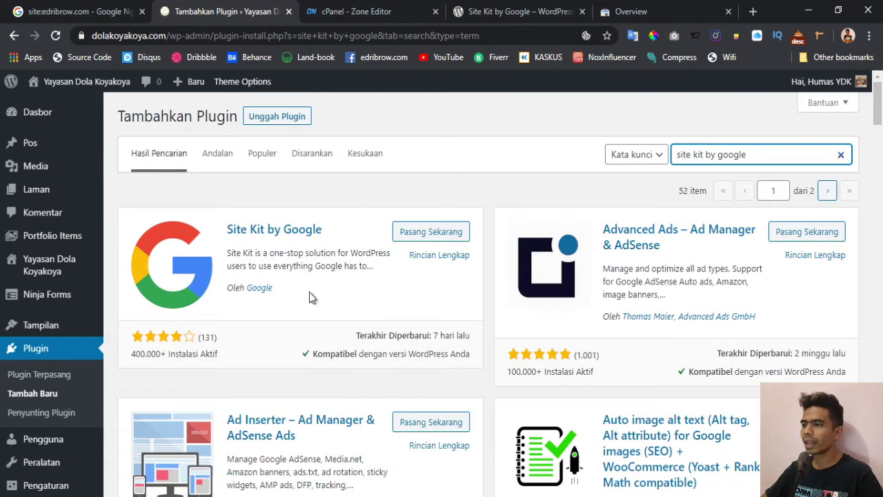
left_click(492, 15)
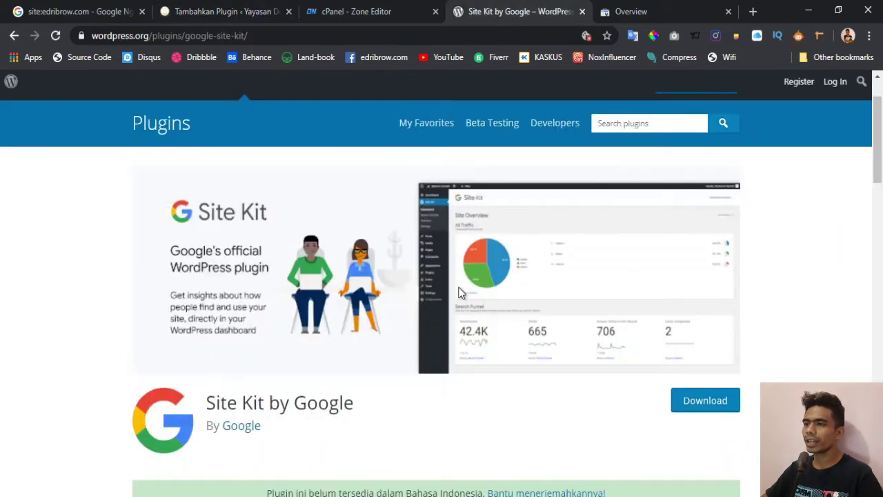
left_click(231, 14)
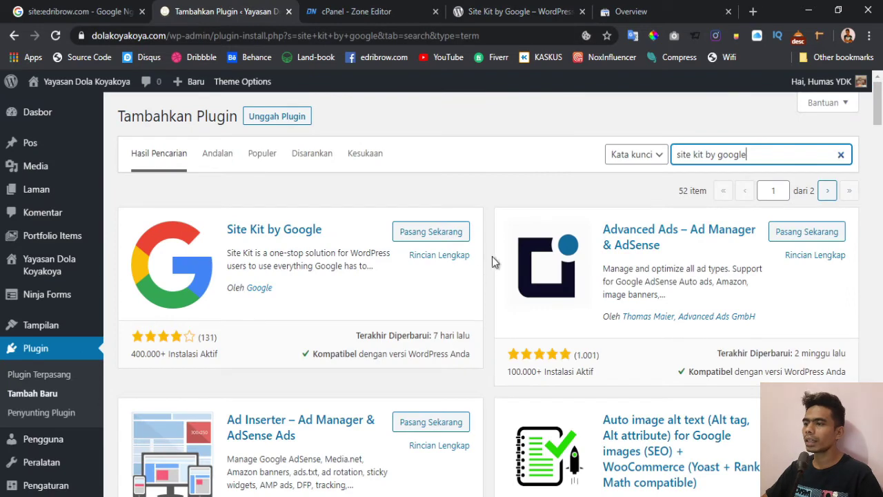
- Install Site Kit by Google with Pasang Sekarang, then activate it with Aktifkan
left_click(433, 239)
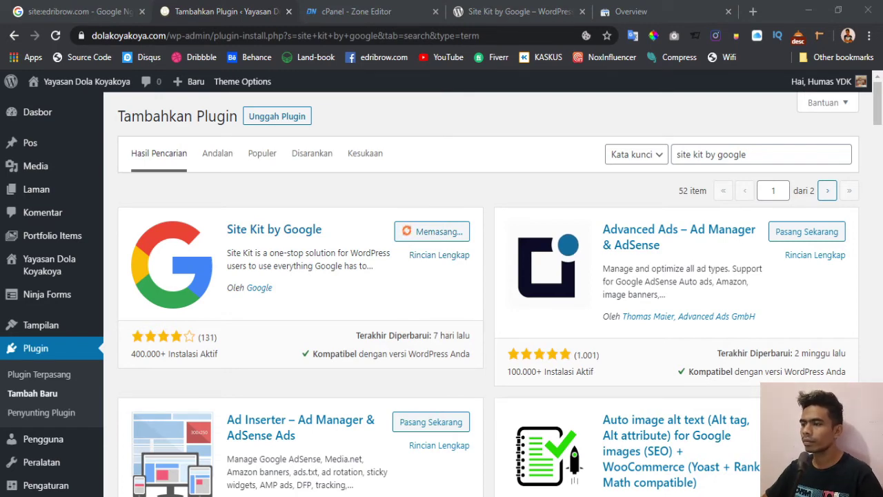
key("alt+Tab")
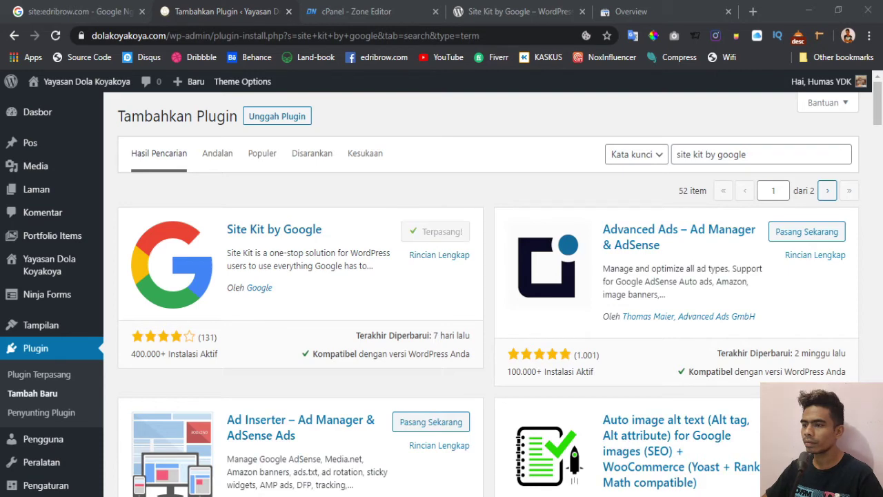
key("alt+Tab")
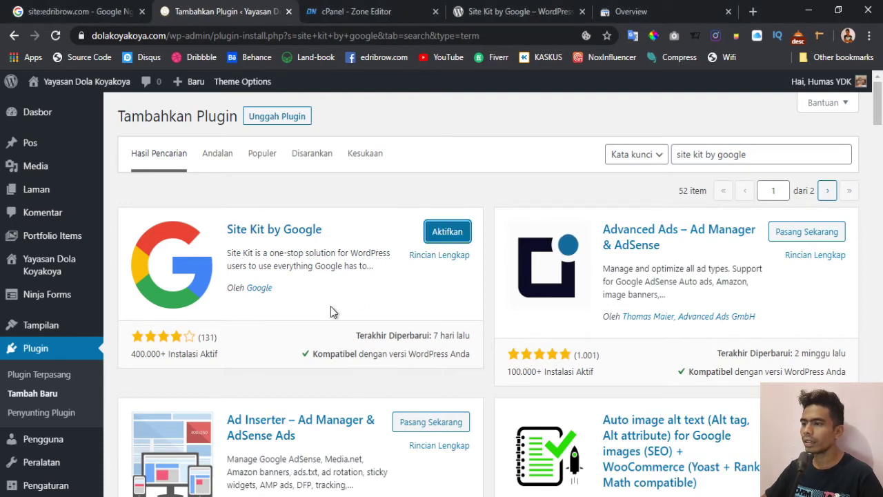
left_click(439, 234)
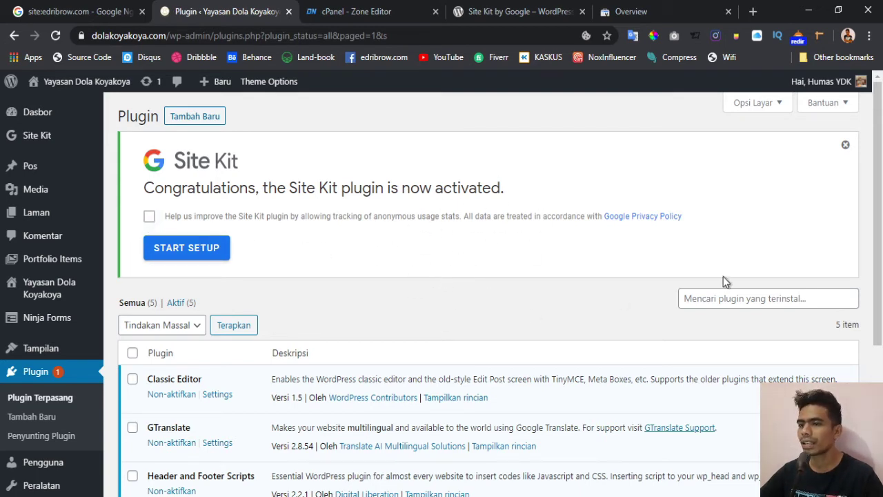
- Start Site Kit setup from the banner and choose Sign in with Google
left_click(185, 253)
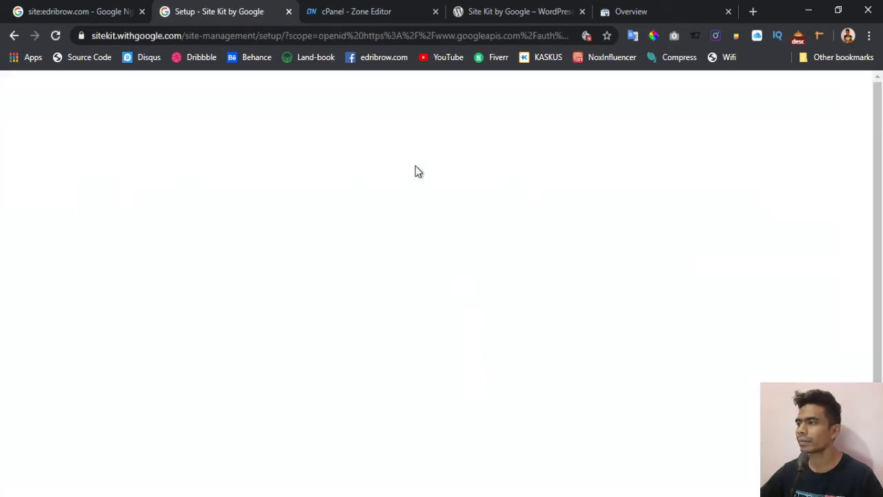
scroll(486, 230, "down", 2)
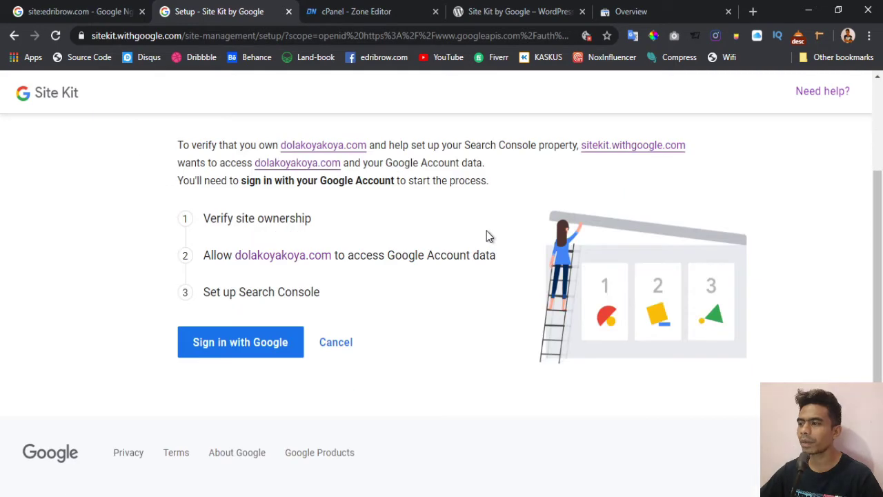
left_click(234, 346)
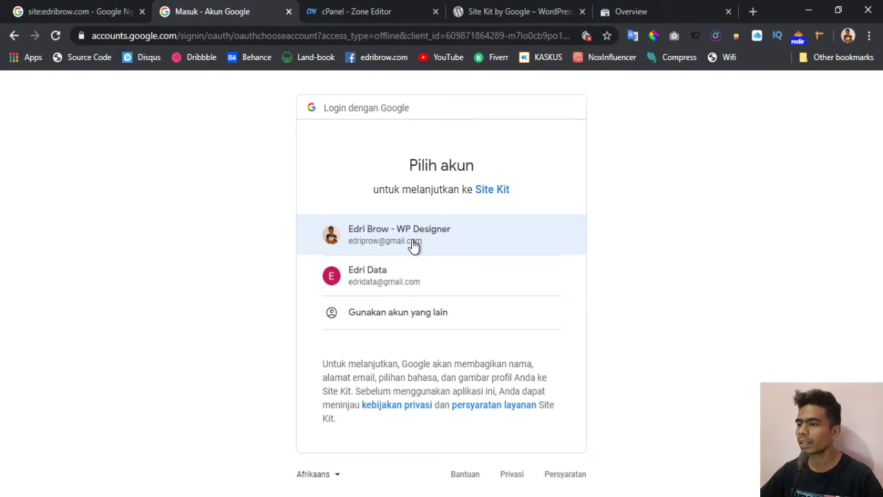
- Continue with the first Google account and allow Site Kit's requested permissions
left_click(413, 245)
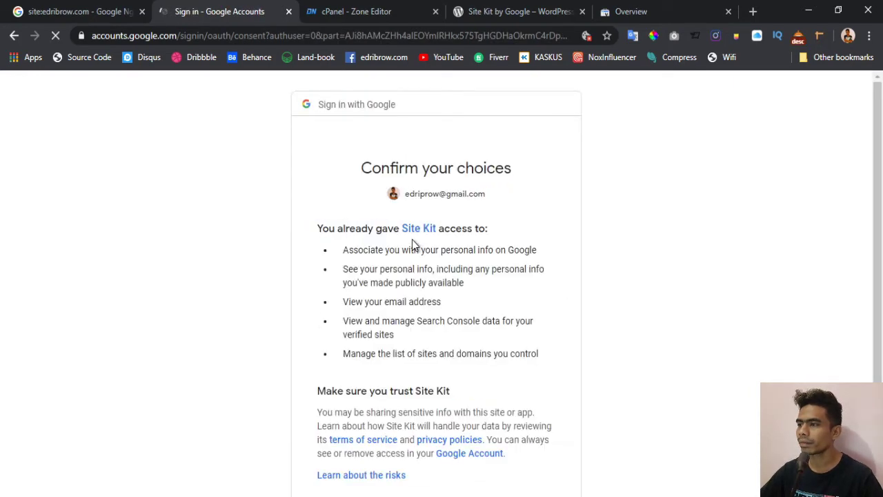
scroll(413, 240, "down", 2)
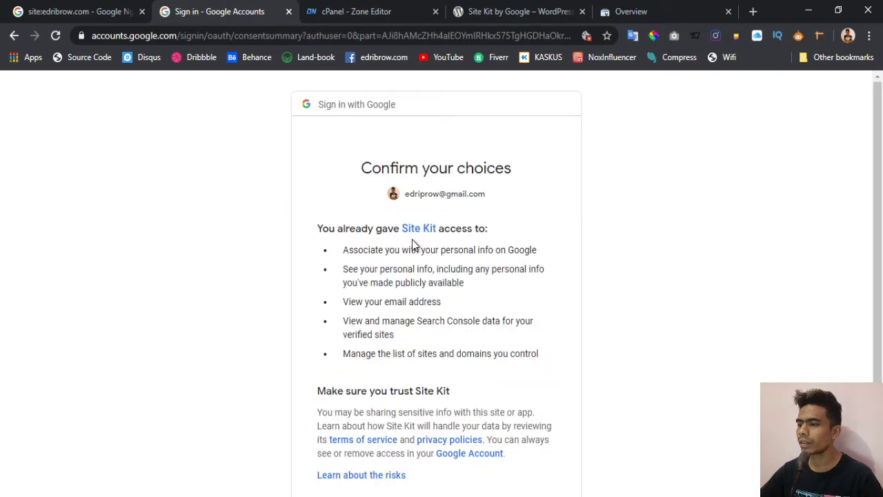
scroll(412, 240, "down", 2)
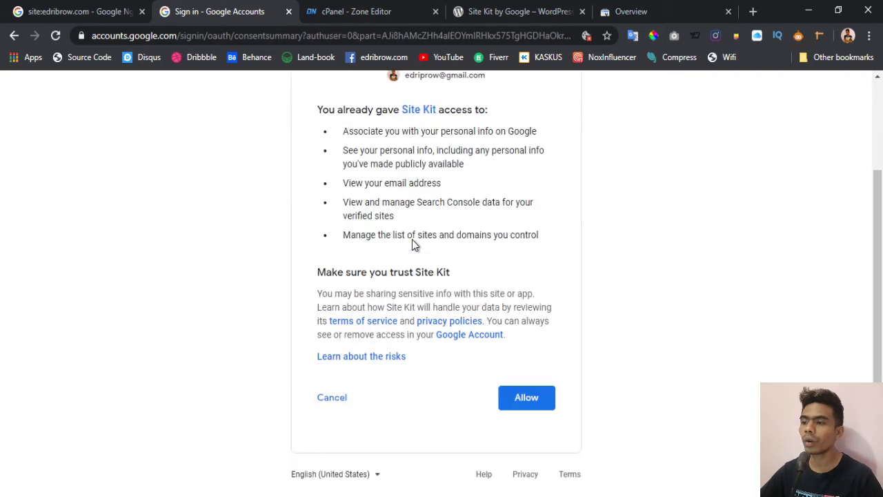
left_click(522, 403)
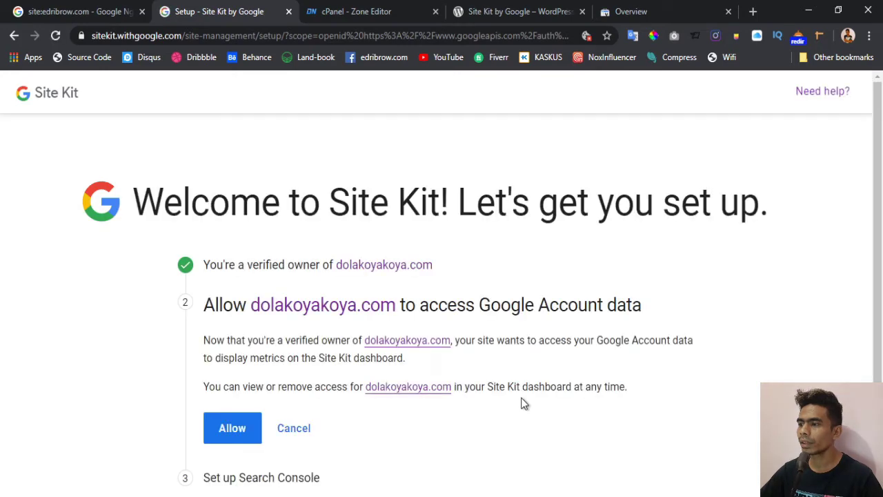
- Allow dolakoyakoya.com to access Google Account data and go to the Site Kit dashboard
scroll(532, 326, "down", 1)
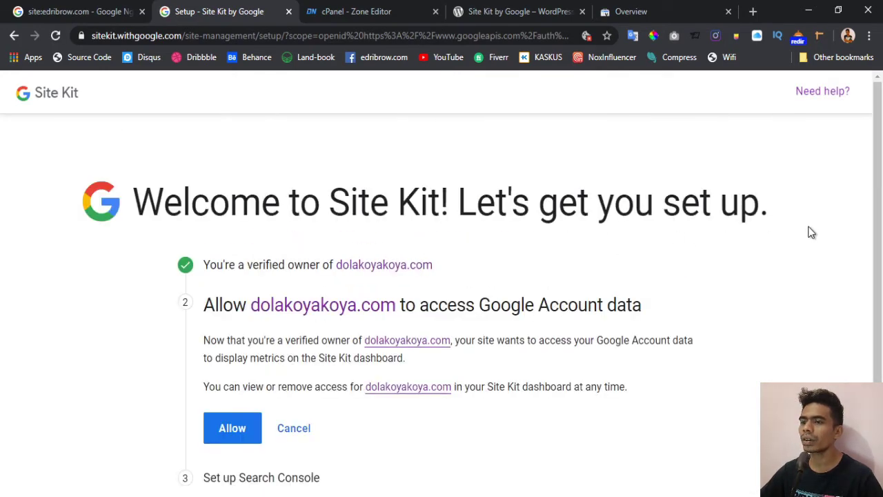
left_click_drag(876, 201, 843, 288)
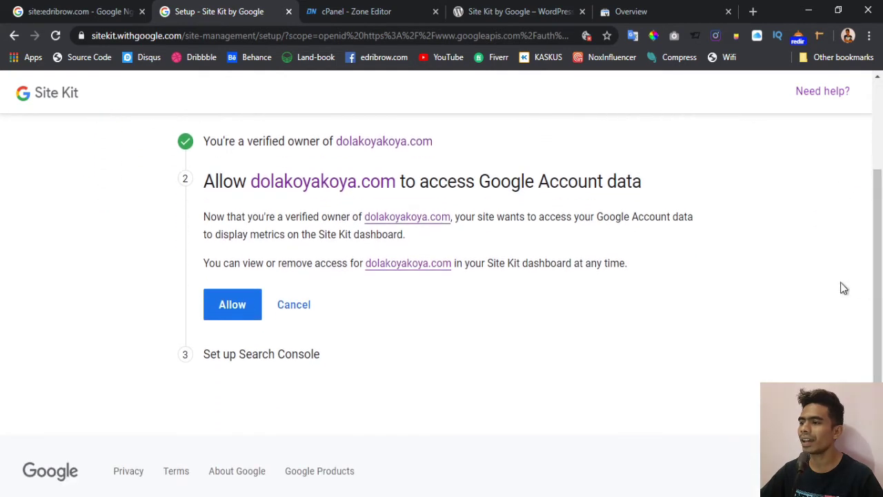
left_click(225, 308)
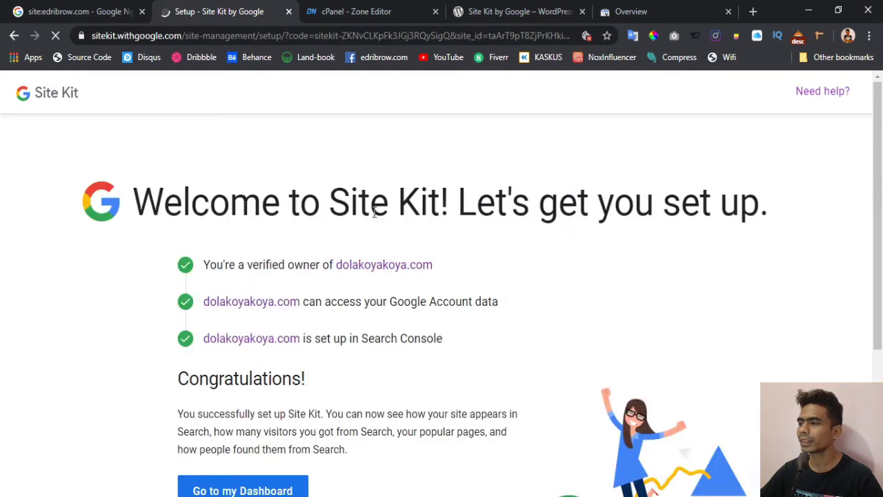
scroll(494, 316, "down", 3)
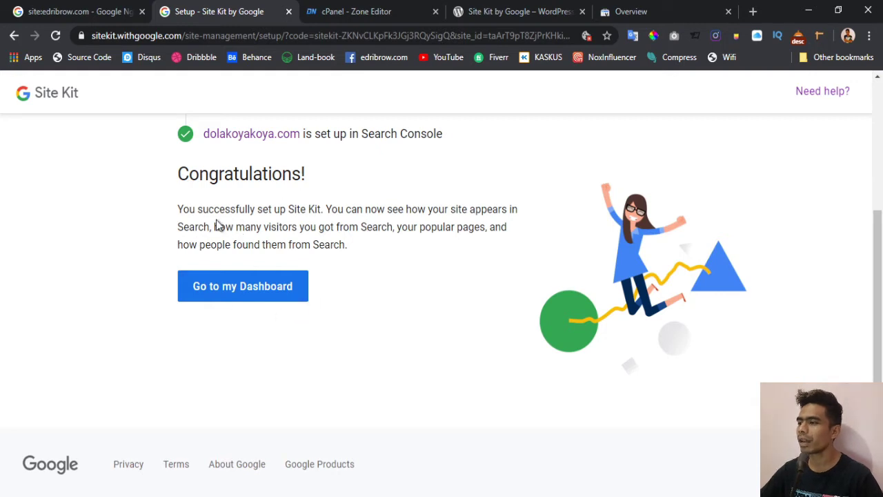
left_click(266, 289)
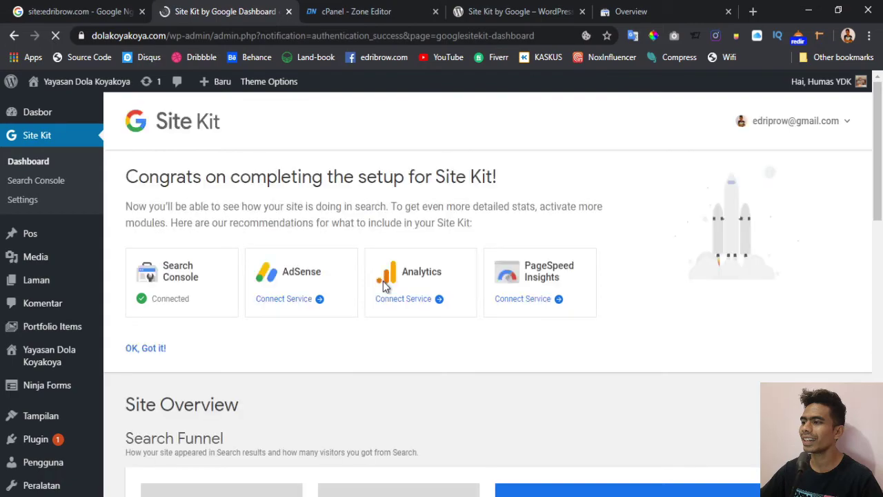
- Dismiss the setup-complete banner with 'OK, Got it!' to reveal Site Overview and Search Funnel
scroll(690, 292, "down", 5)
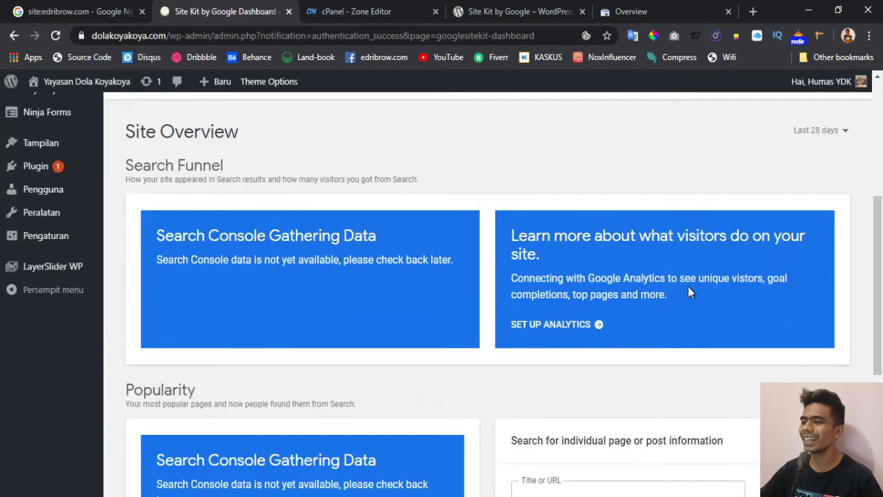
scroll(691, 291, "down", 3)
scroll(691, 291, "up", 8)
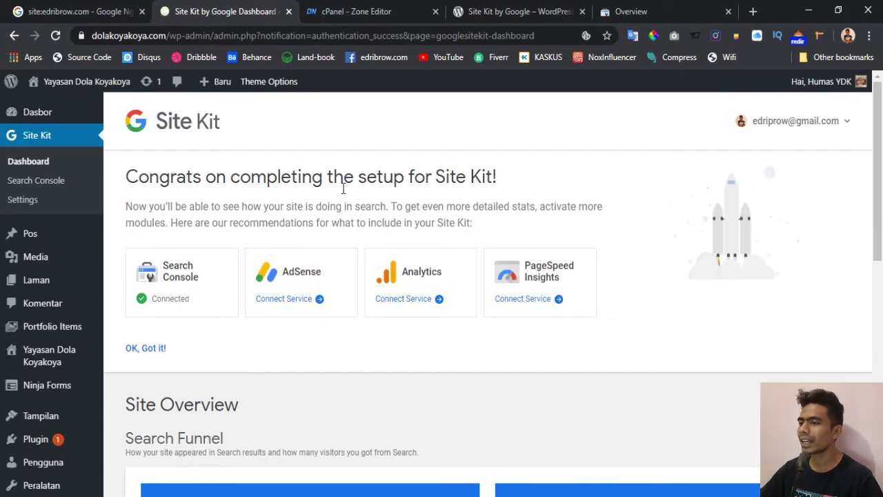
left_click(145, 349)
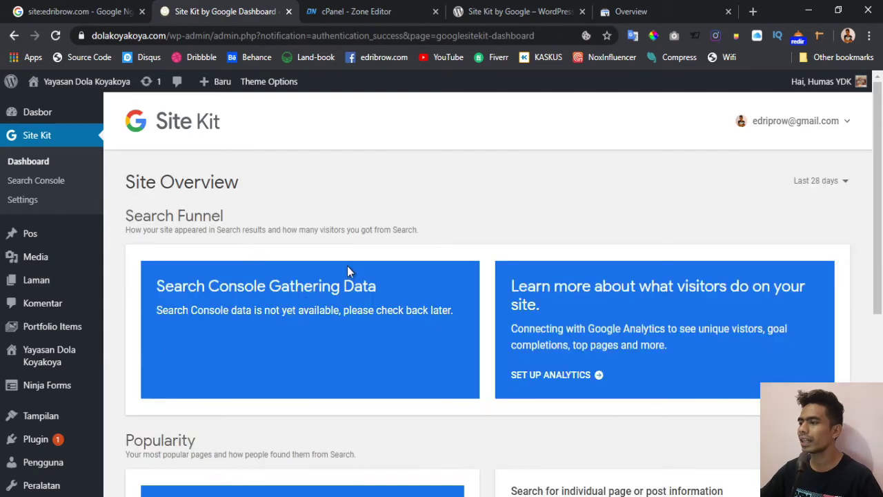
scroll(347, 266, "down", 5)
scroll(347, 266, "up", 5)
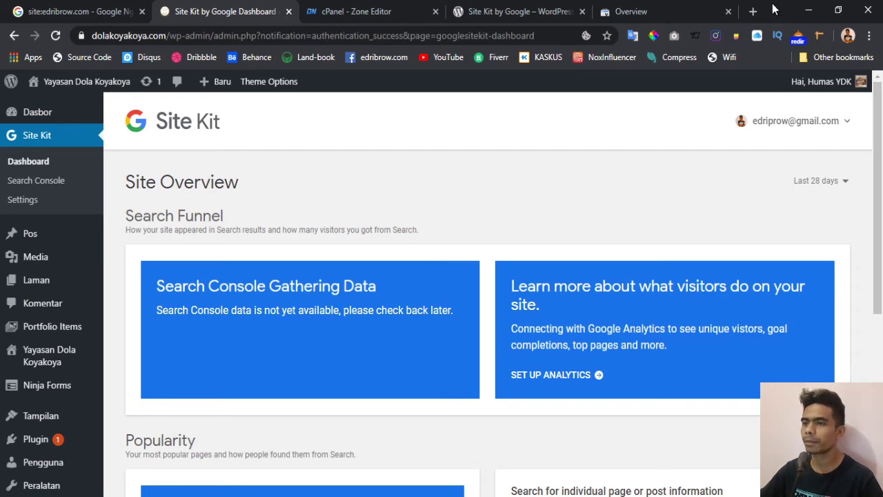
- Go back to the Google results tab and open the second site's homepage
left_click(751, 13)
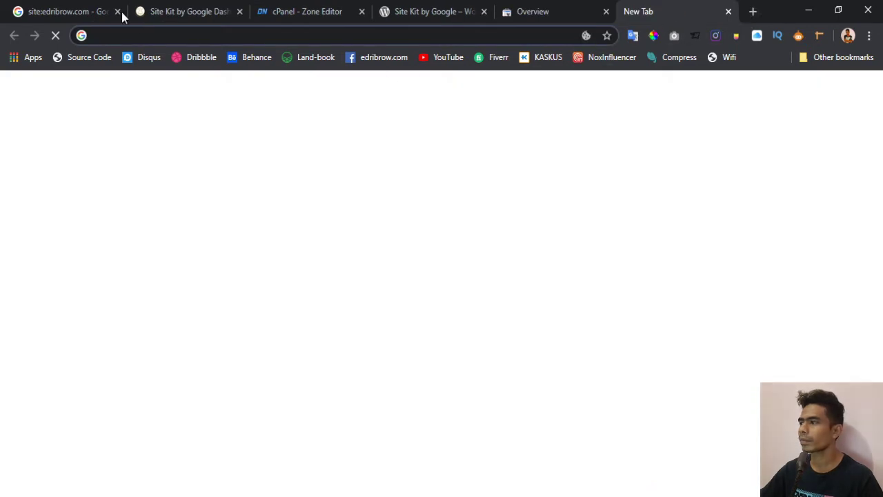
left_click(76, 11)
left_click(729, 11)
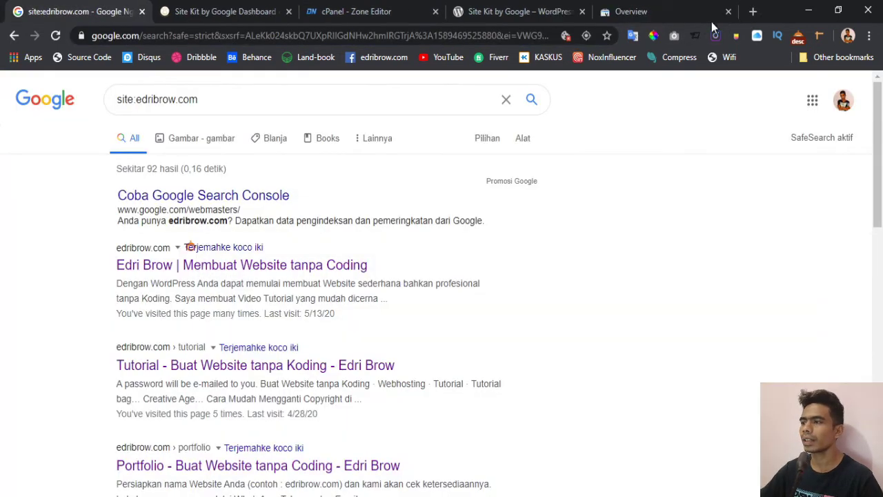
left_click(250, 271)
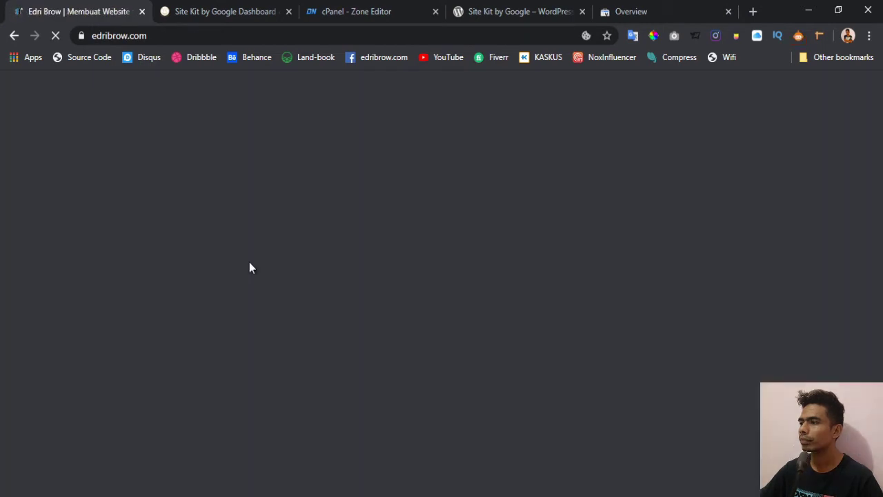
- Append the 'ebw' login path to the edribrow.com address and log in to WordPress
left_click(183, 36)
left_click(183, 36)
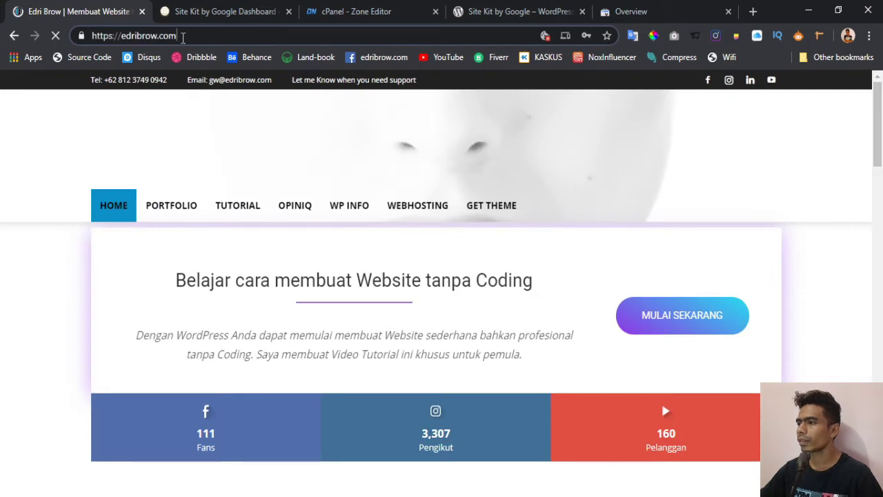
type("ebw")
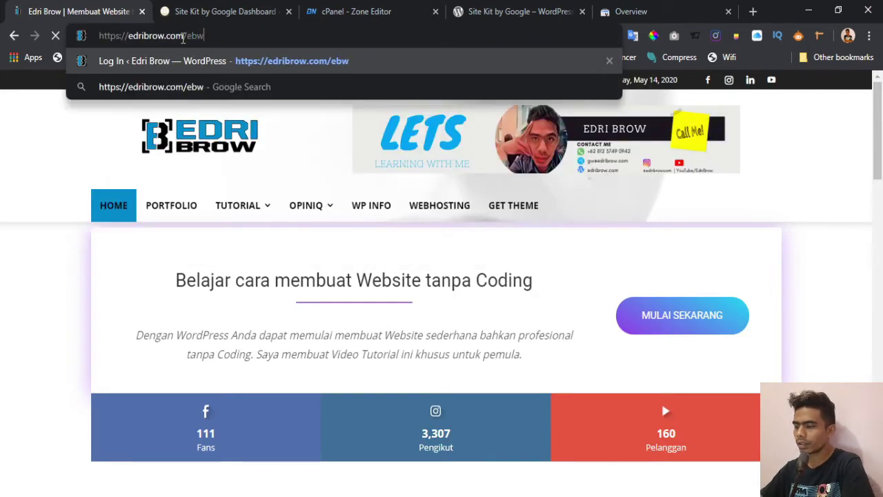
key("Return")
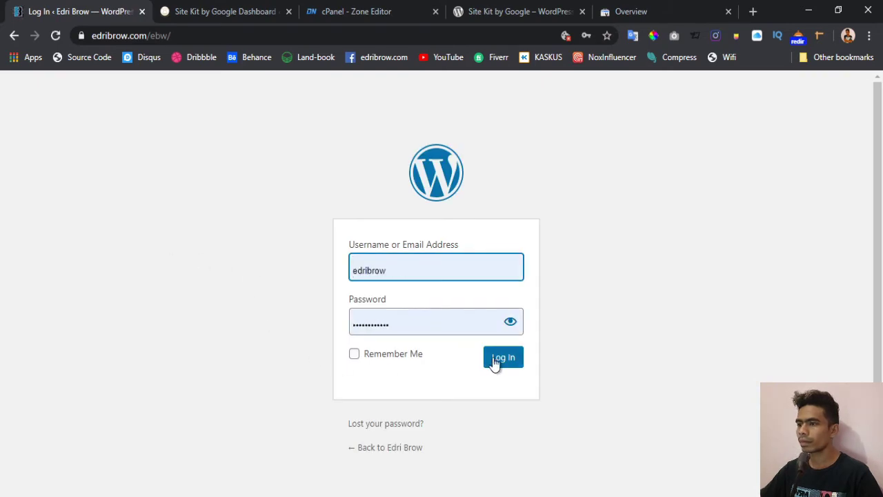
left_click(502, 362)
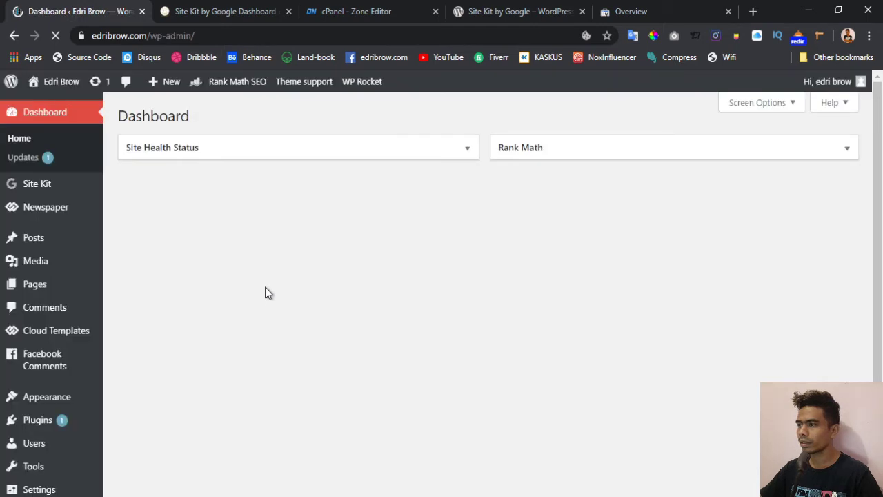
- Open Site Kit > Dashboard for edribrow.com and review All Traffic: organic 61.9%, referral 22.2%, direct 15.9%
mouse_move(45, 190)
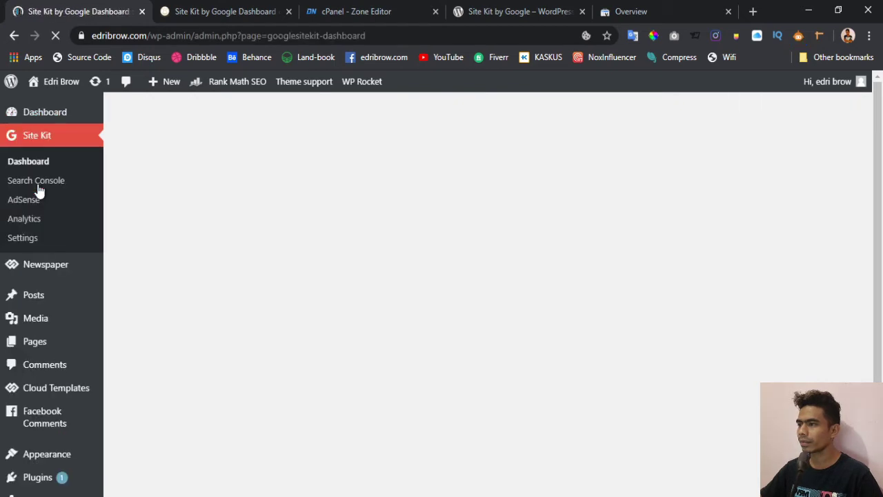
scroll(345, 228, "down", 1)
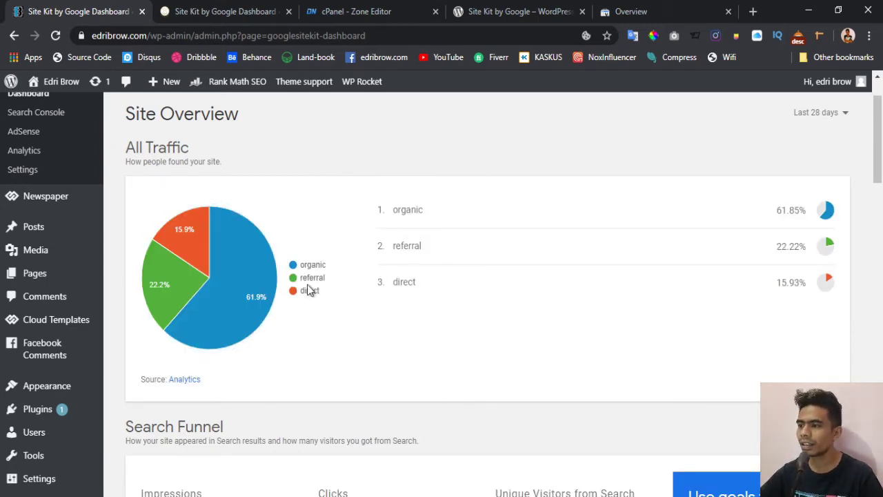
mouse_move(244, 278)
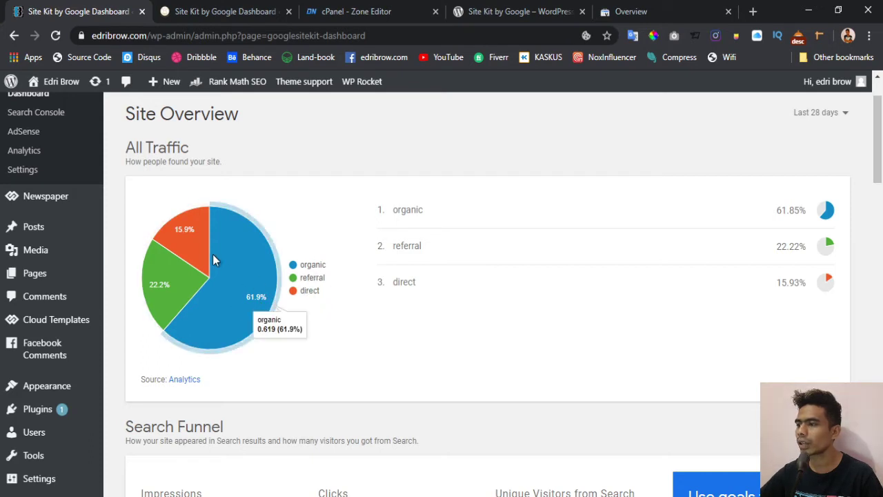
mouse_move(183, 294)
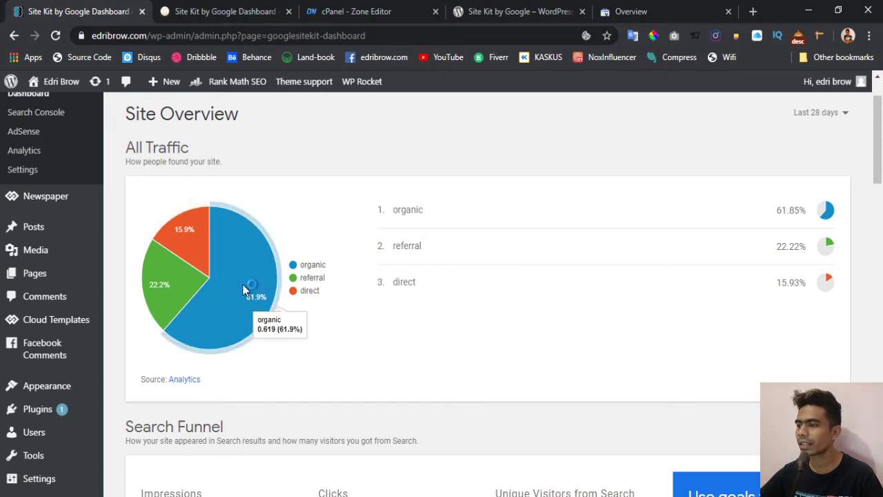
scroll(380, 284, "down", 4)
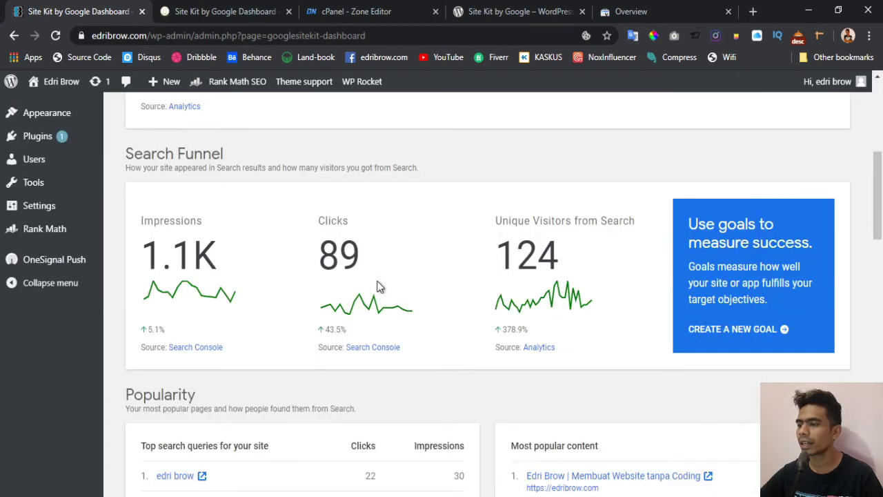
- Scroll through the Site Kit dashboard and Settings, where Search Console, AdSense and Analytics show as connected
scroll(378, 285, "up", 1)
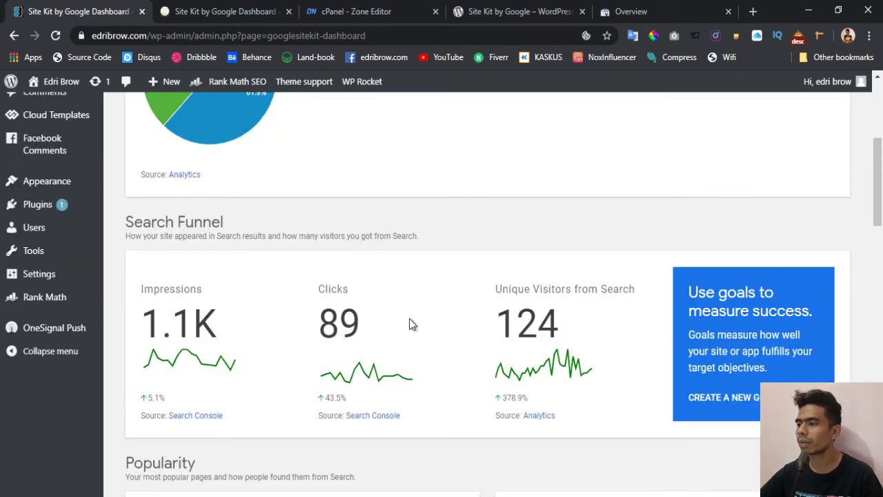
scroll(409, 324, "down", 2)
scroll(429, 293, "up", 6)
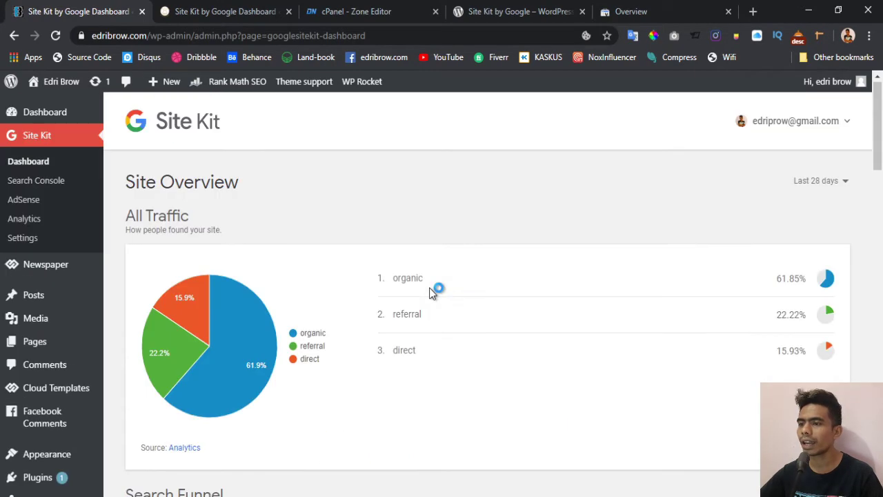
scroll(429, 293, "down", 4)
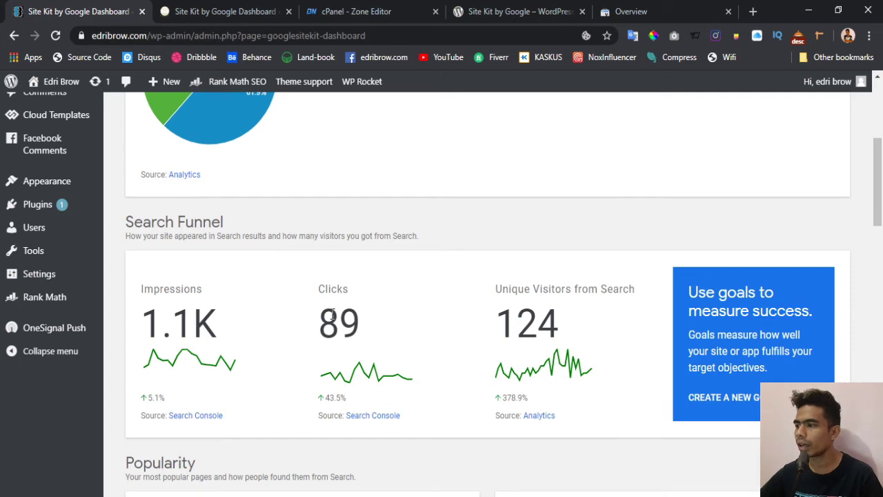
scroll(334, 314, "down", 4)
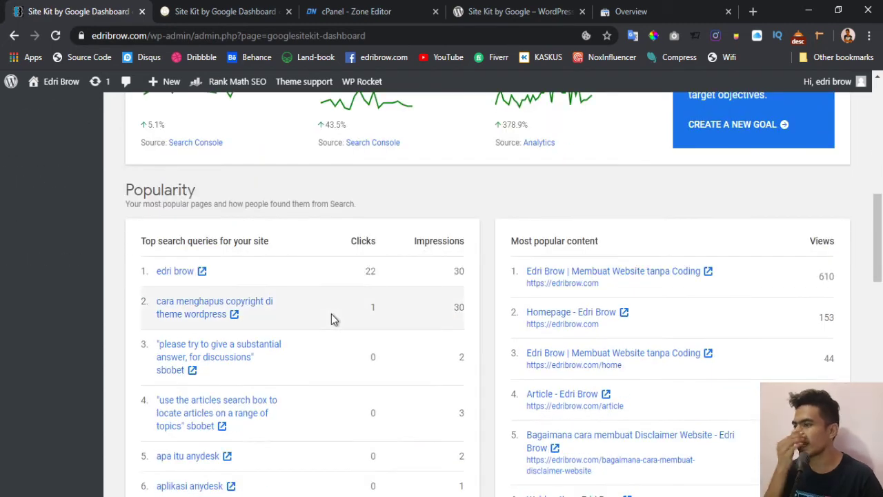
scroll(331, 314, "down", 1)
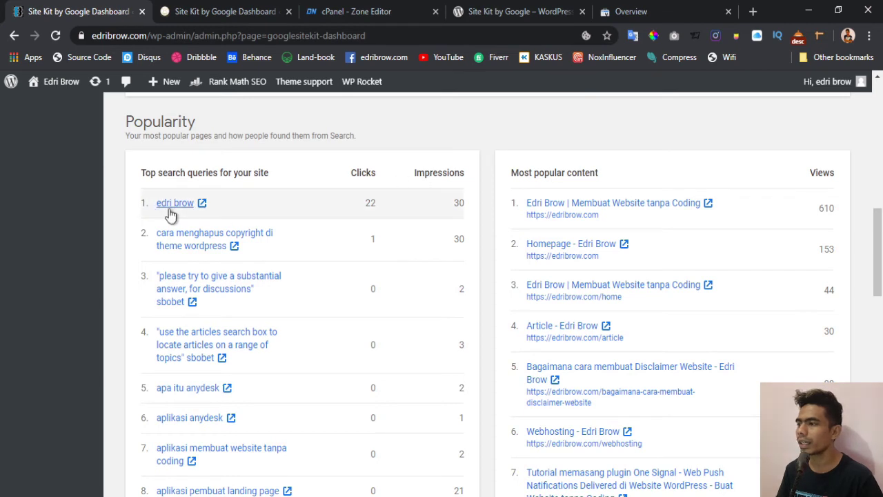
scroll(361, 261, "down", 1)
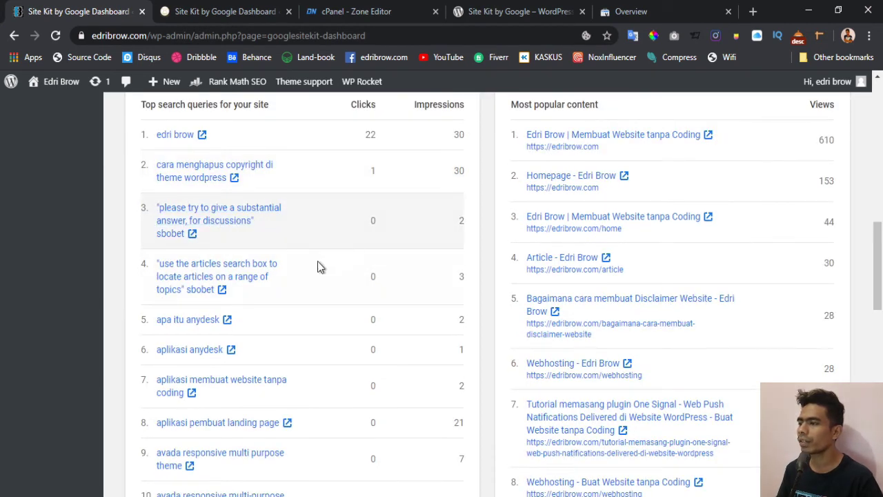
scroll(361, 271, "down", 1)
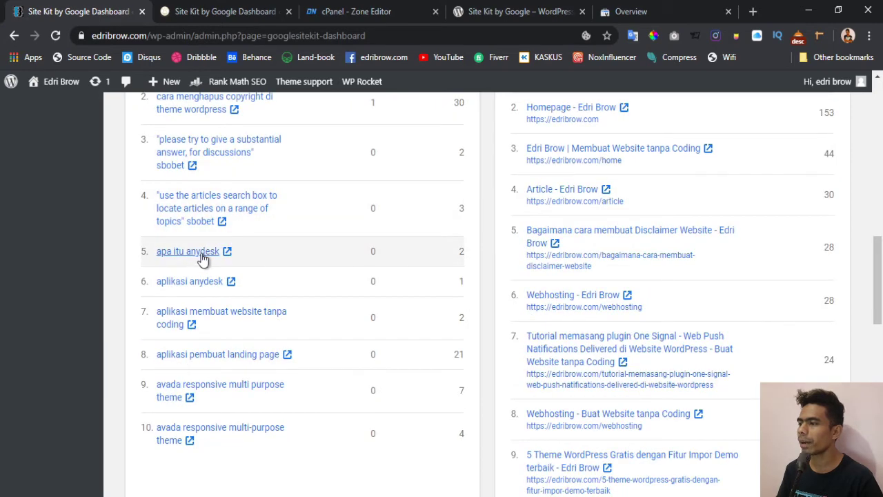
scroll(203, 292, "down", 1)
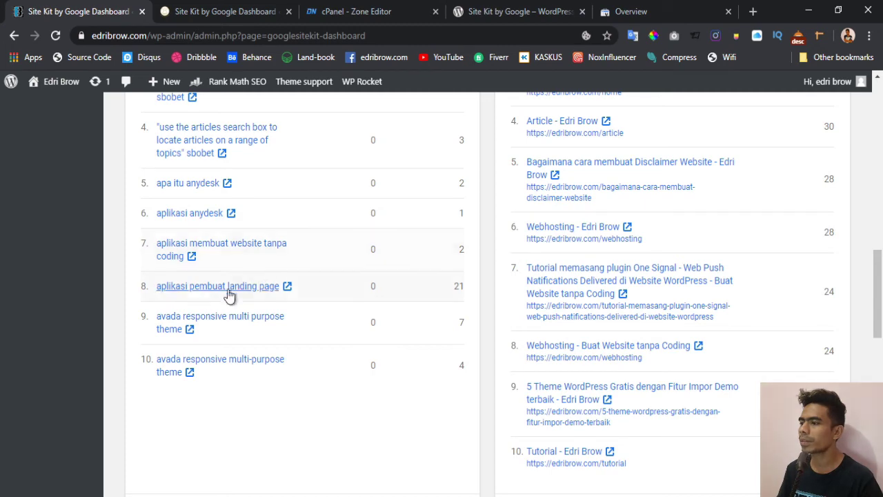
scroll(359, 312, "up", 3)
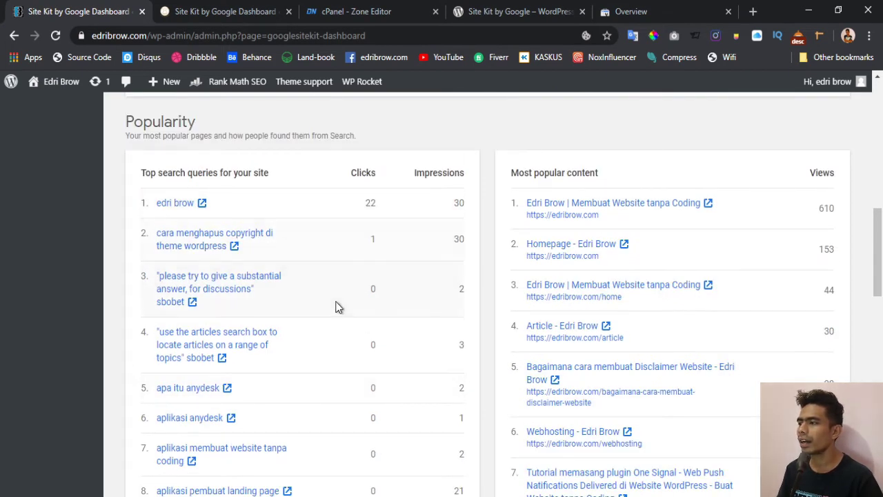
scroll(338, 307, "down", 5)
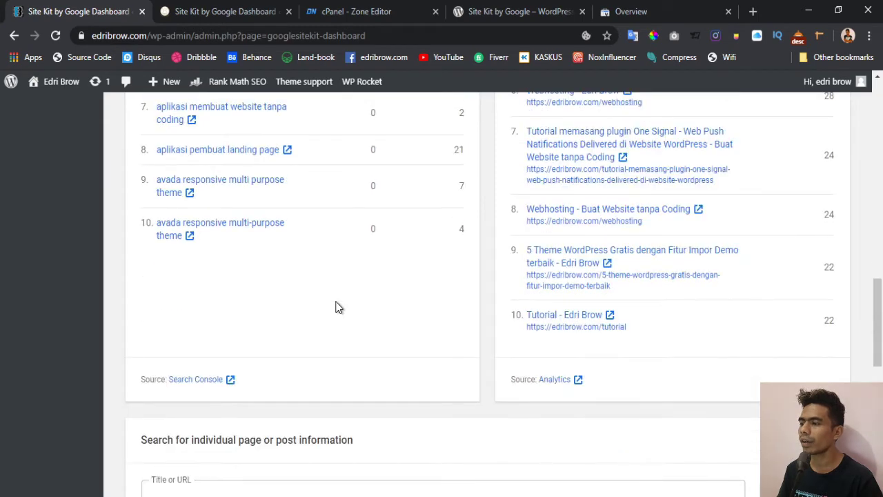
scroll(338, 307, "down", 3)
scroll(338, 307, "down", 3)
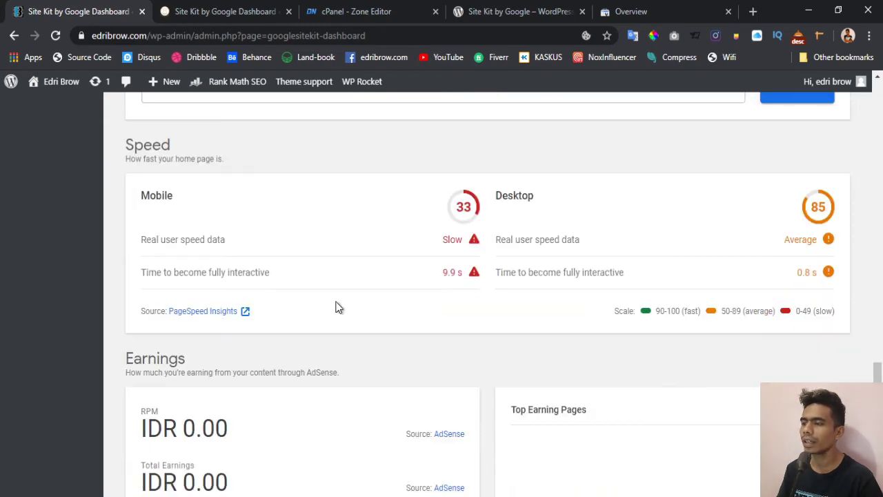
scroll(338, 307, "up", 2)
scroll(338, 307, "down", 1)
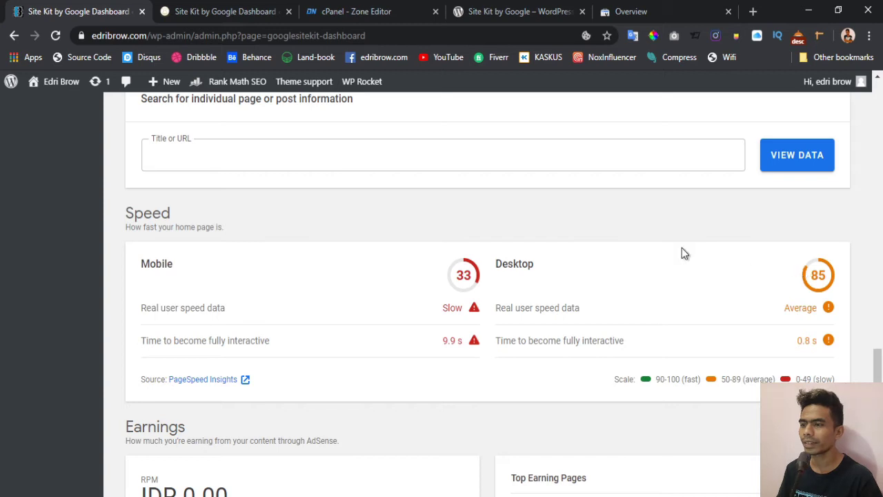
scroll(386, 287, "down", 1)
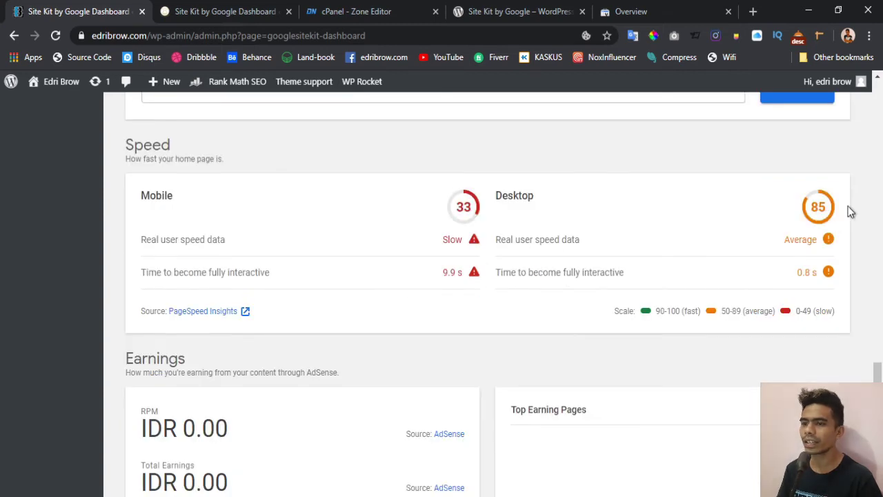
scroll(398, 261, "down", 3)
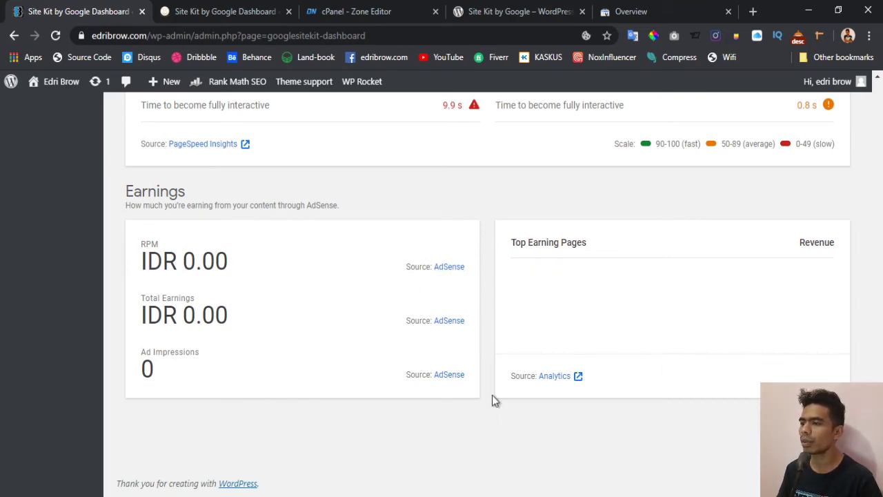
scroll(359, 381, "up", 8)
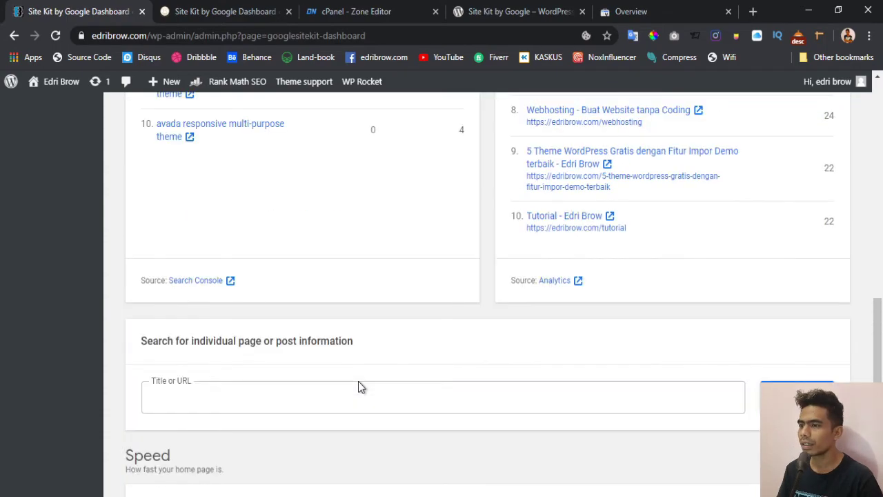
scroll(359, 381, "up", 10)
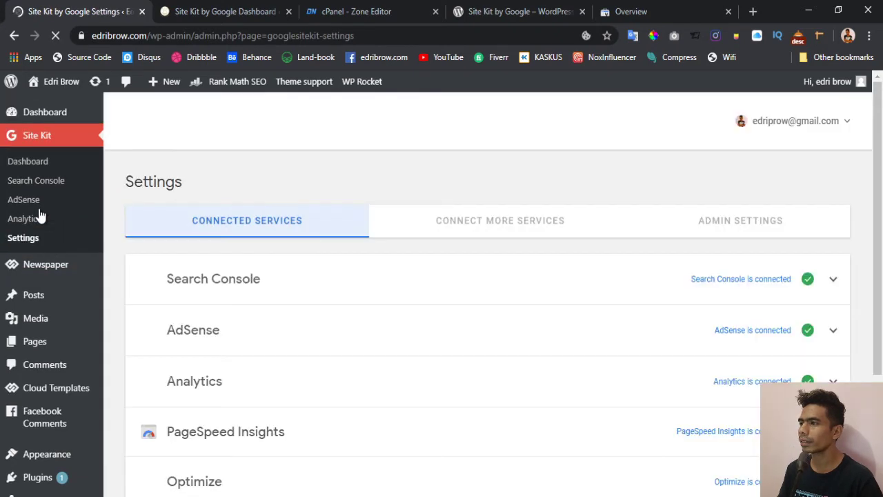
- Scroll down the Site Kit settings page
scroll(879, 247, "down", 1)
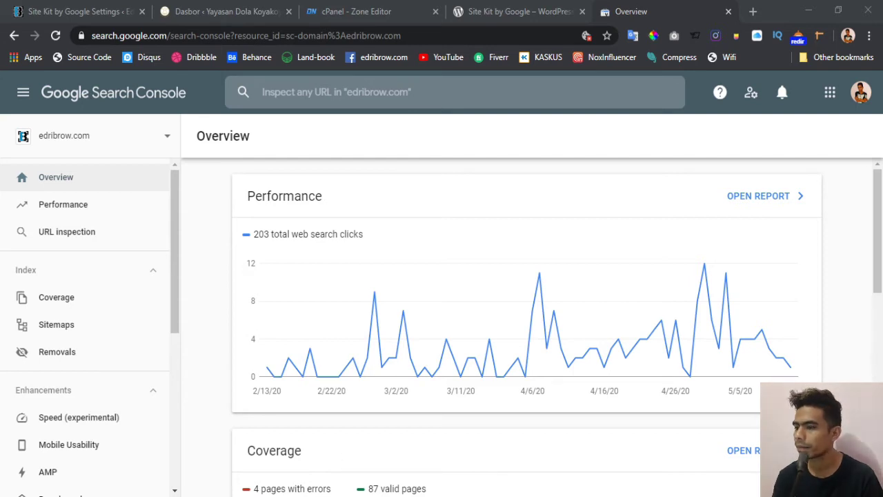
- Search for 'google analytics' in a new tab and follow the Sign in result
key("alt+Tab")
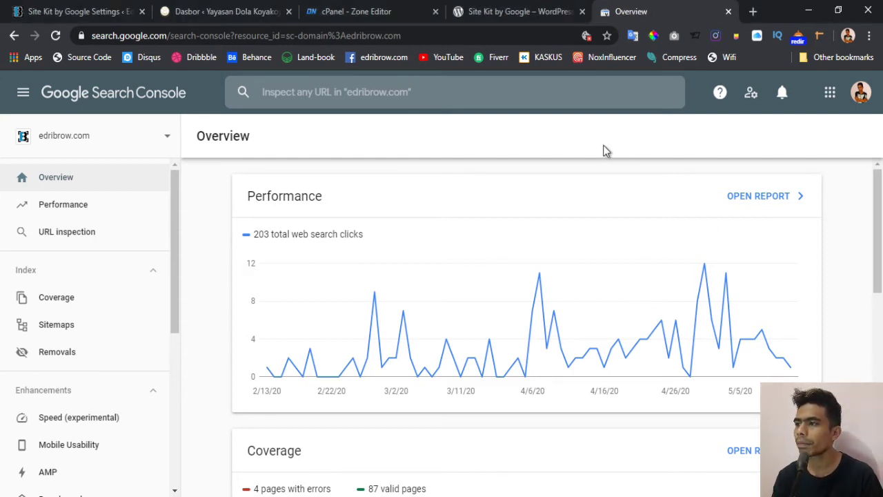
left_click(753, 11)
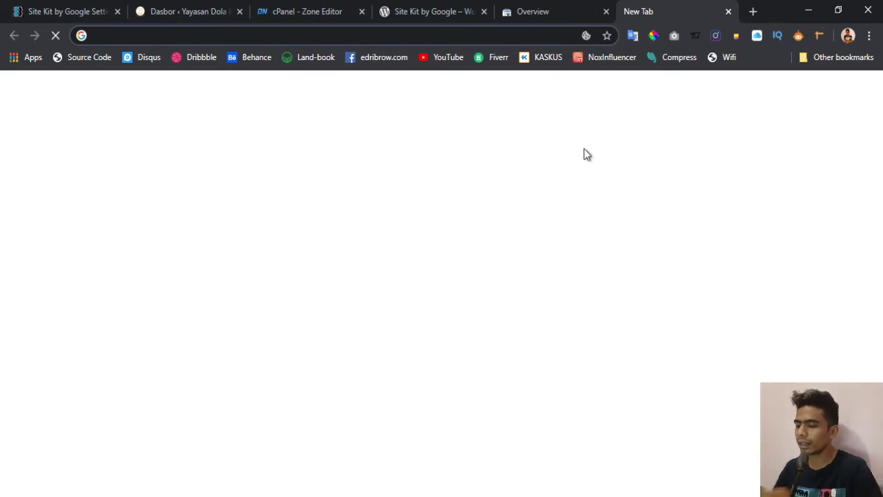
type("go")
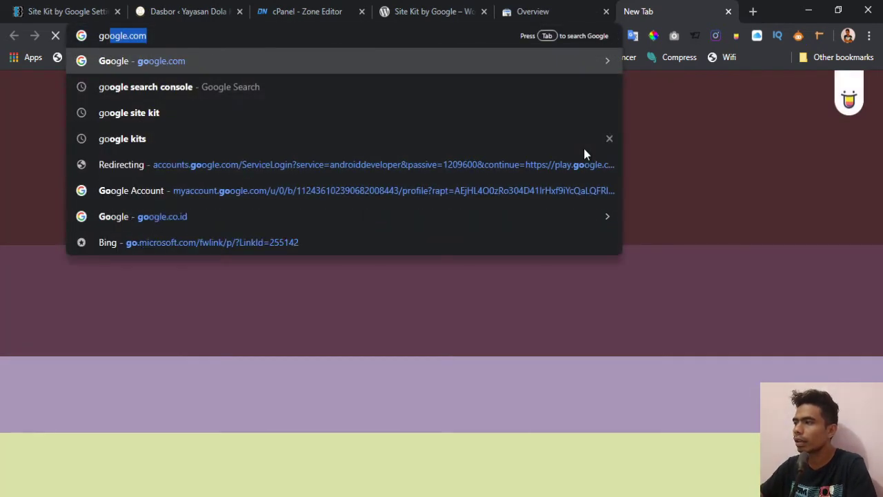
type("ogle ")
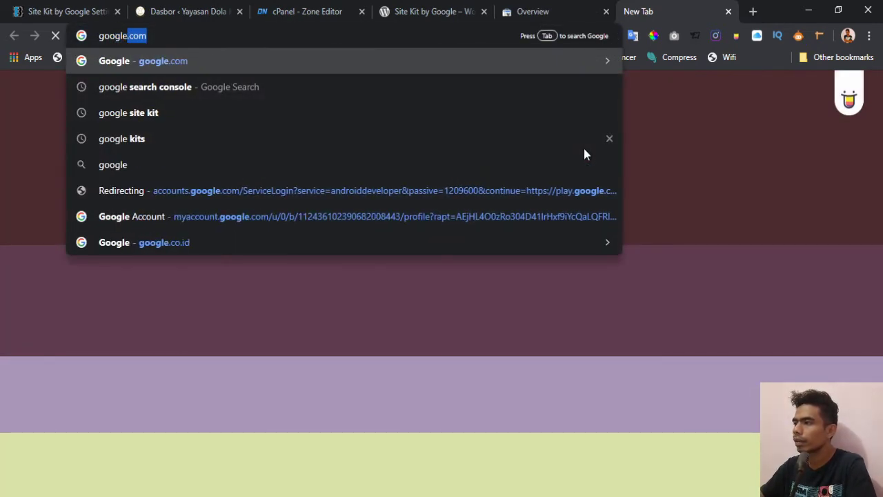
type("ana")
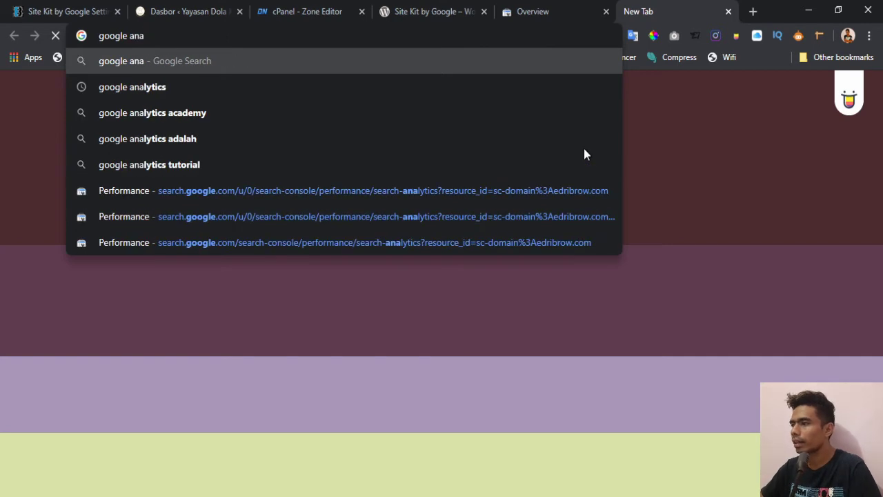
key("Down")
key("Return")
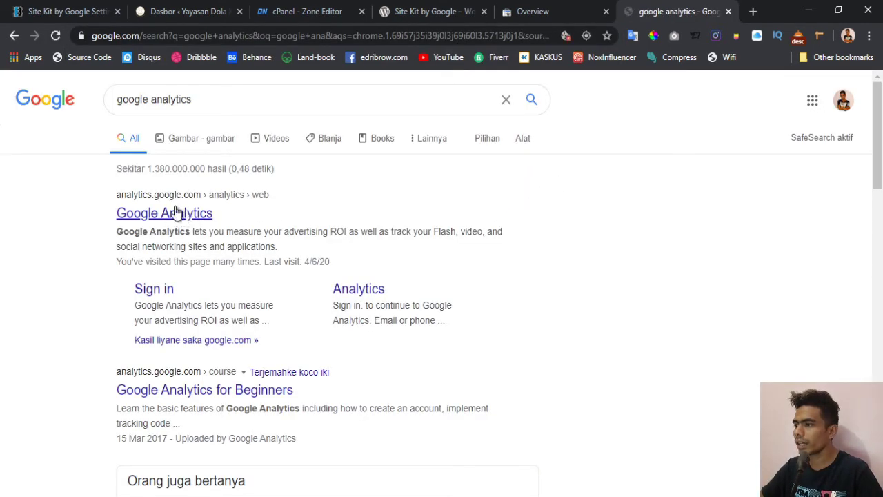
left_click(153, 291)
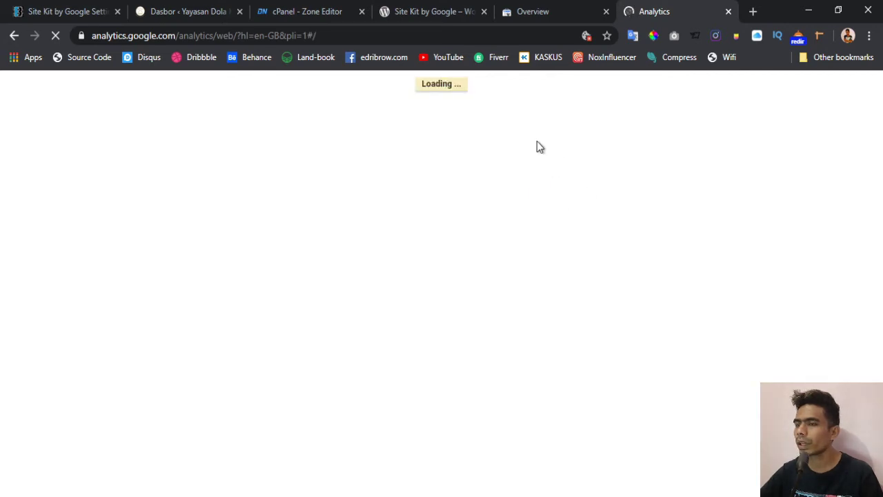
- Close the Site Kit plugin tab and show dolakoyakoya.com's Site Kit Connect More Services list
left_click(449, 9)
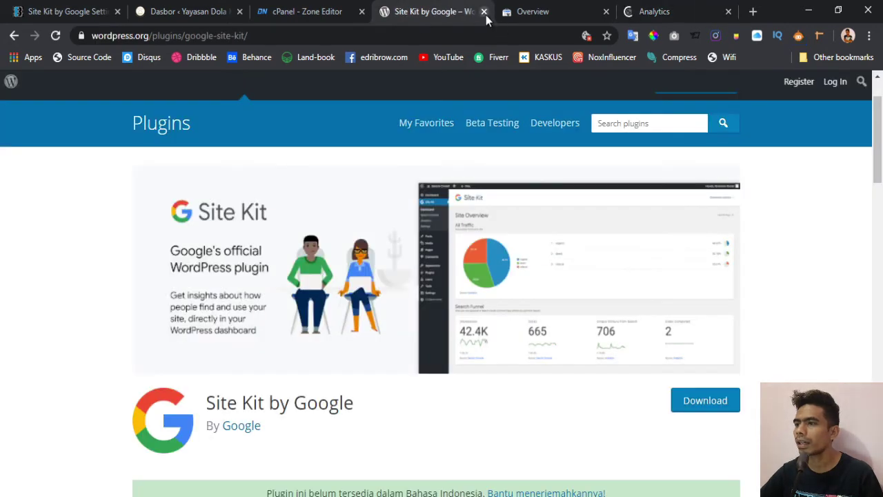
left_click(483, 12)
left_click(194, 12)
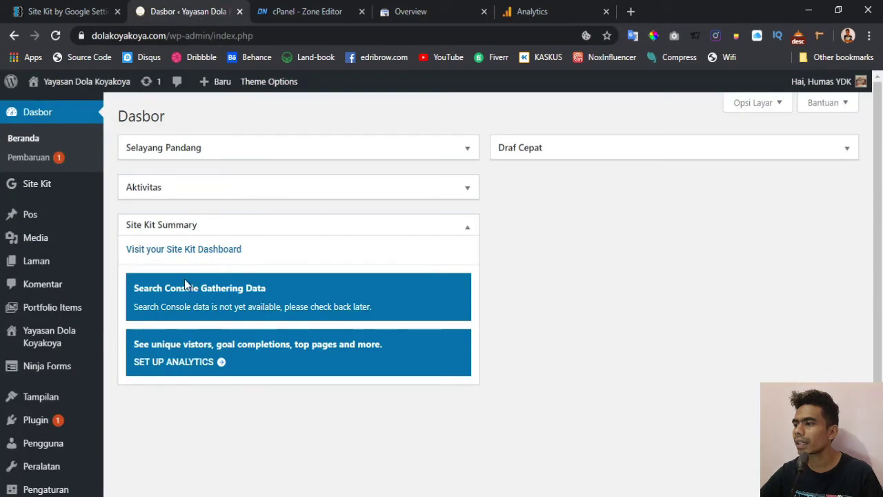
mouse_move(39, 190)
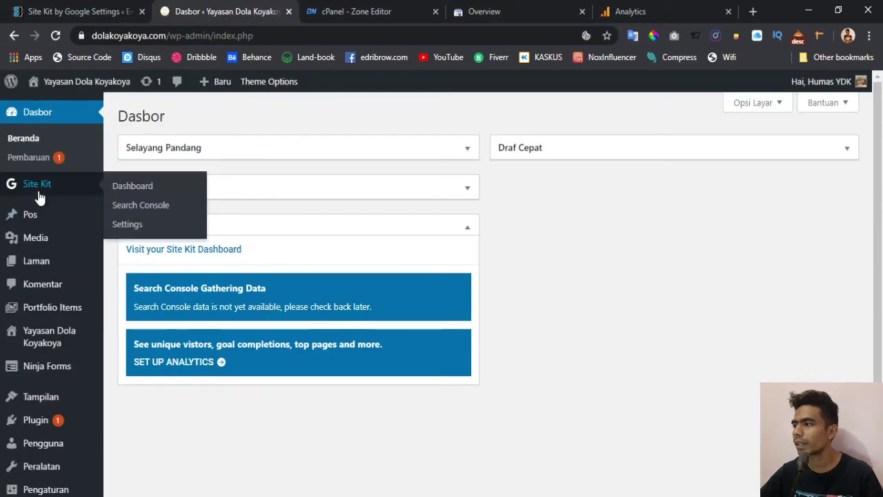
left_click(151, 226)
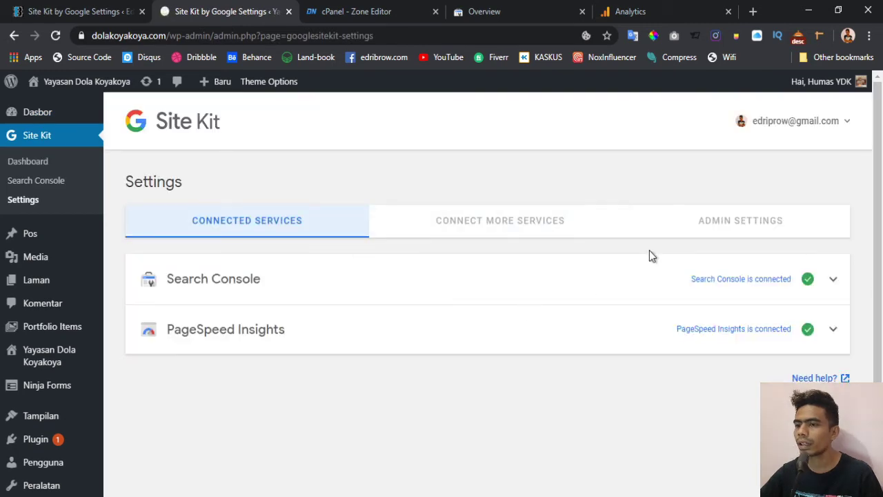
scroll(568, 276, "down", 1)
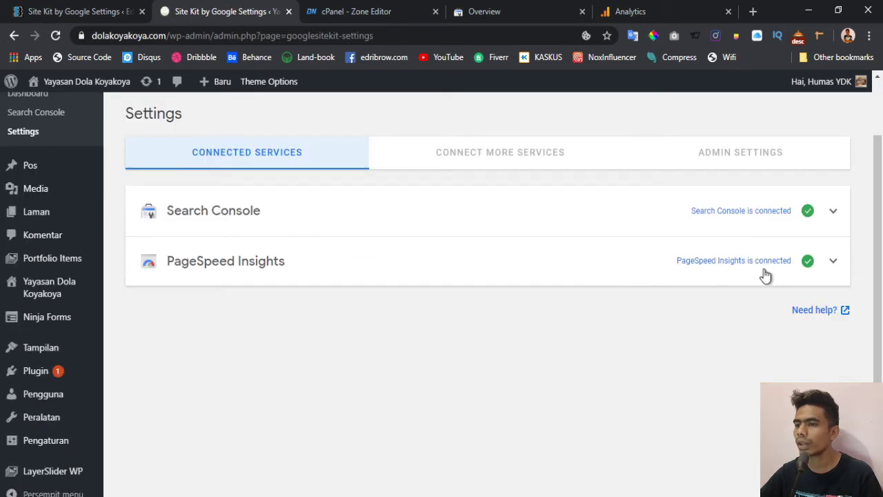
left_click(483, 156)
- Start creating a new account in Google Analytics
scroll(232, 316, "down", 1)
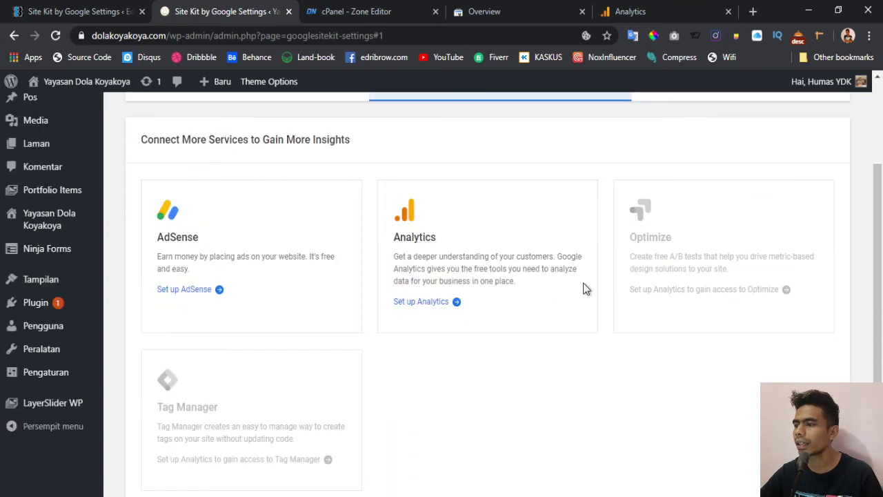
left_click(635, 17)
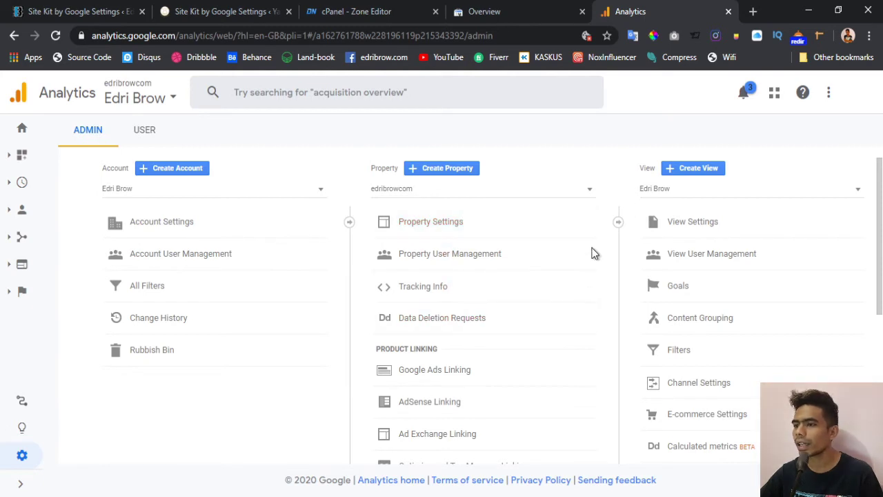
left_click(171, 170)
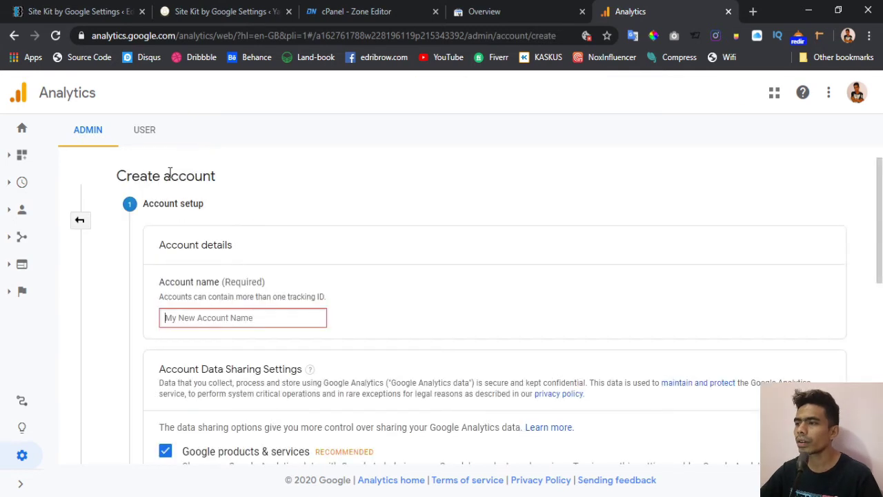
- Name the new Analytics account 'Dola Koyakoya', keeping all data-sharing options checked
scroll(449, 240, "down", 1)
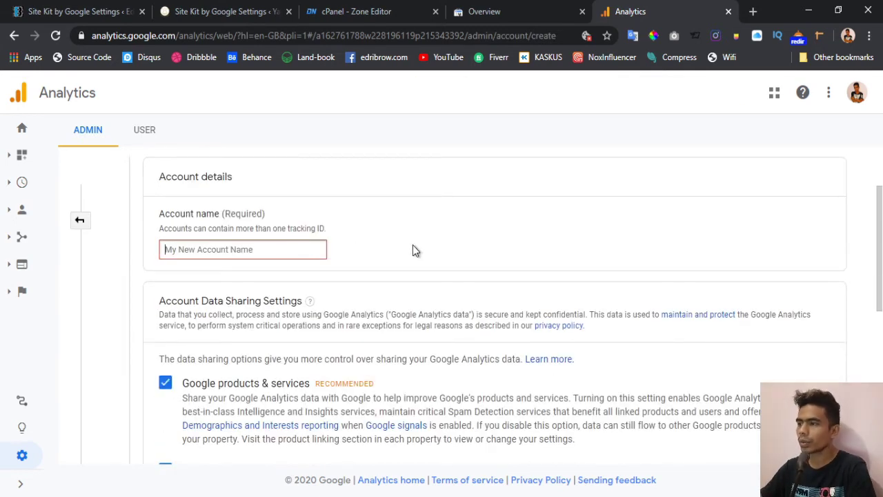
type("Dola Koyakoya")
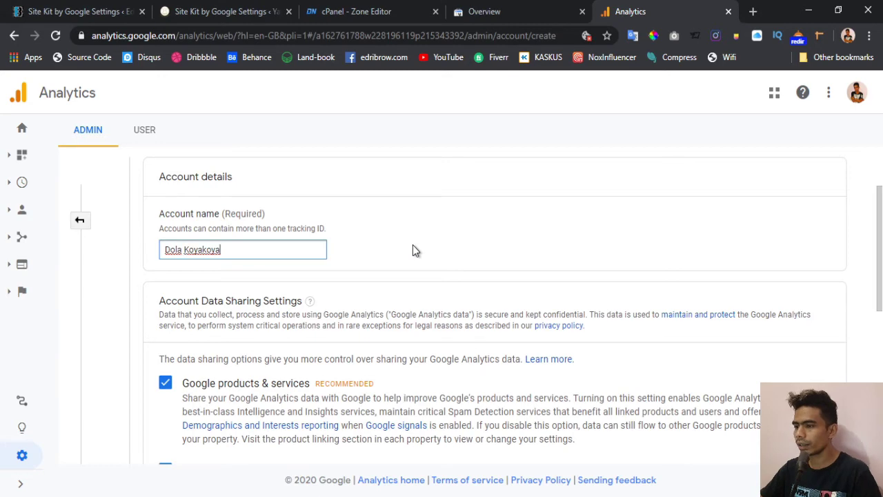
scroll(412, 250, "down", 5)
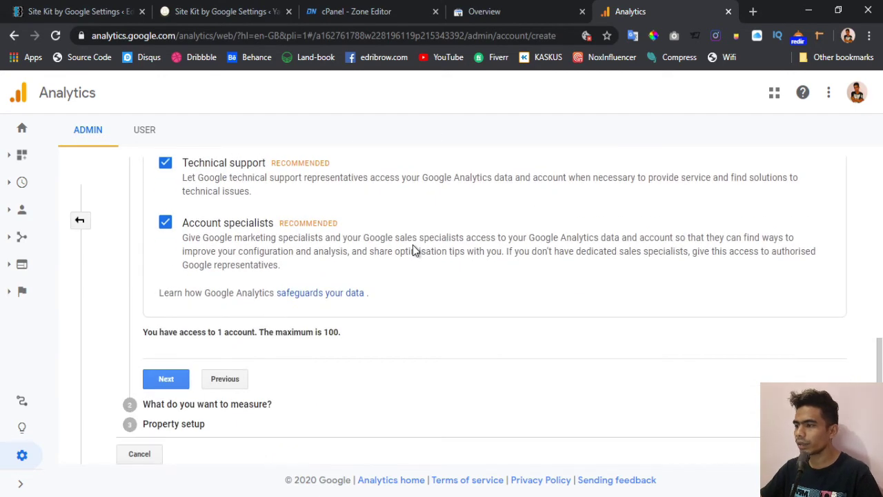
- Advance past account setup, keeping Web as the platform to measure
left_click(167, 381)
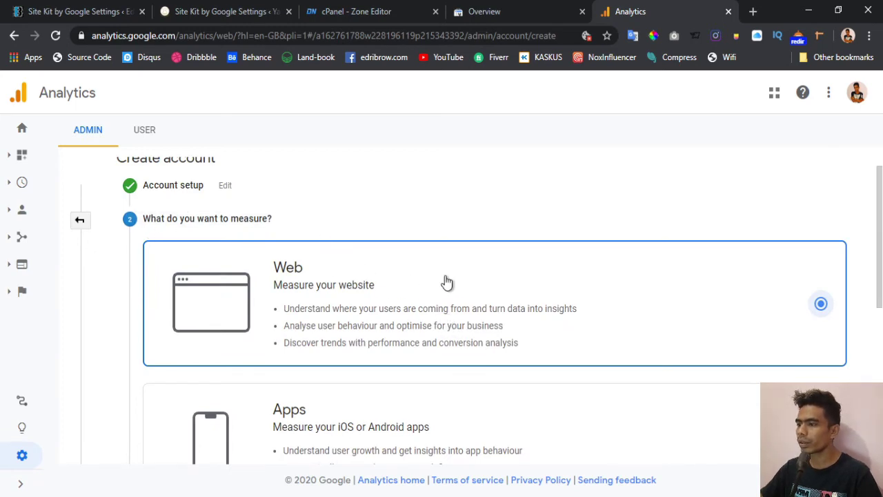
scroll(447, 282, "down", 3)
scroll(446, 282, "down", 2)
scroll(446, 281, "up", 5)
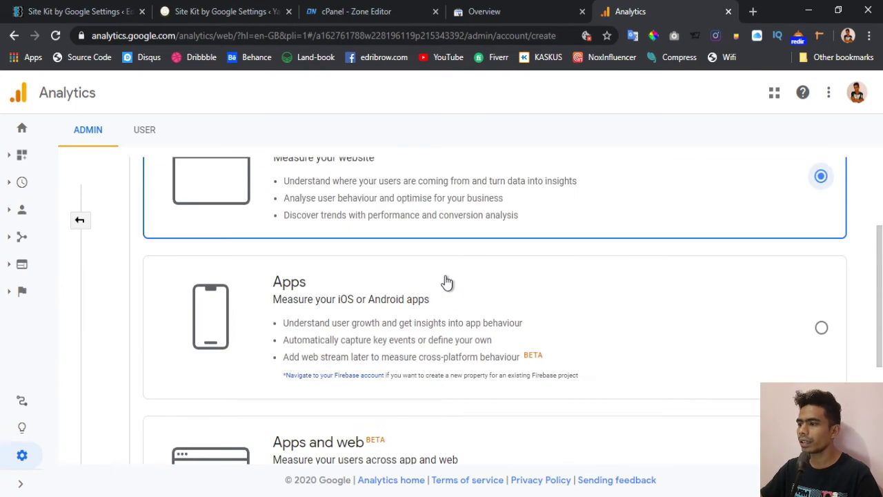
scroll(483, 306, "down", 1)
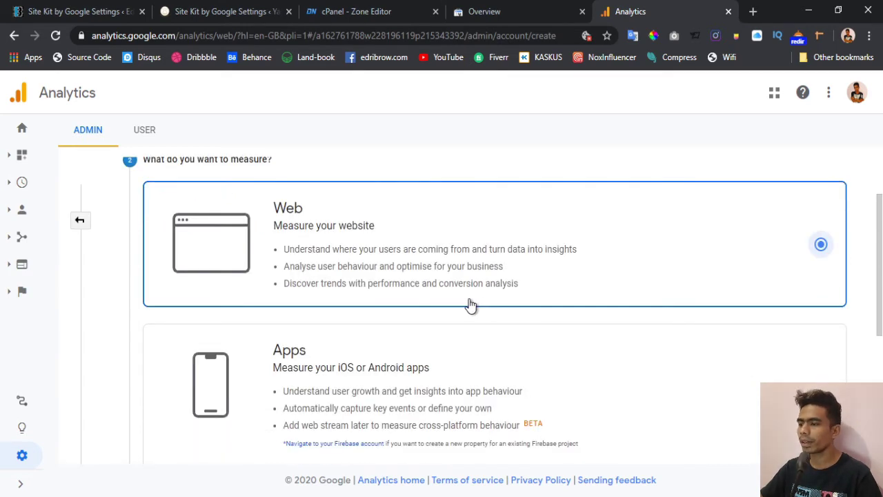
scroll(385, 258, "down", 4)
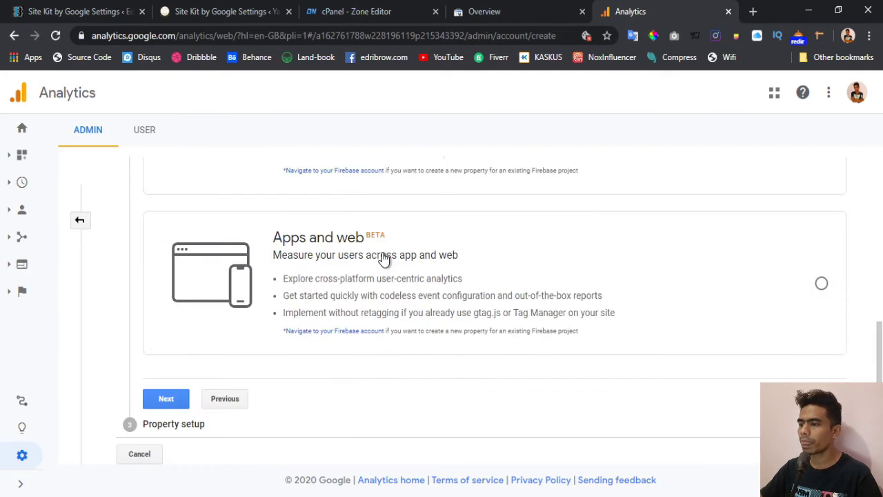
left_click(168, 400)
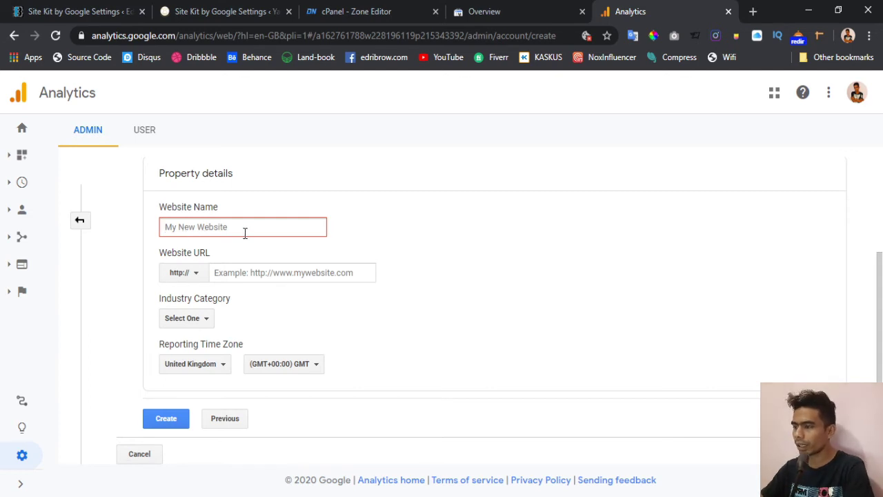
- Enter 'Dola Koyakoya' as the property's Website Name and start on the Website URL
type("Dola")
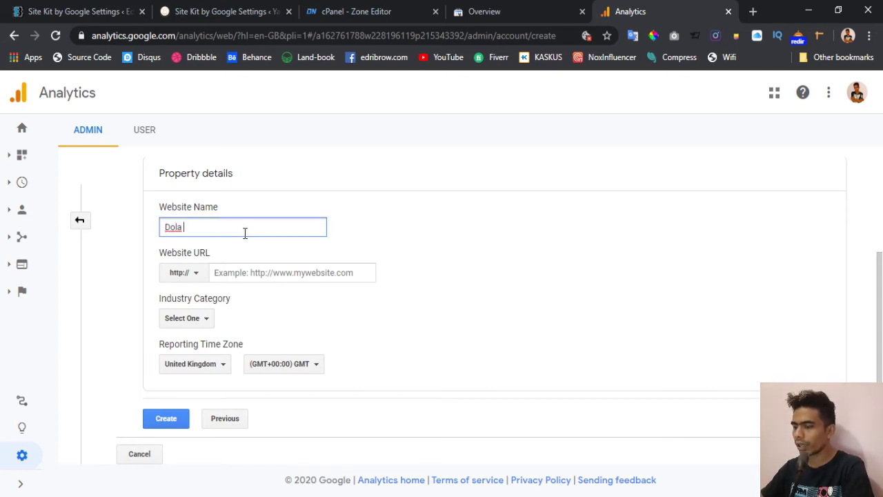
type(" Koyakoya")
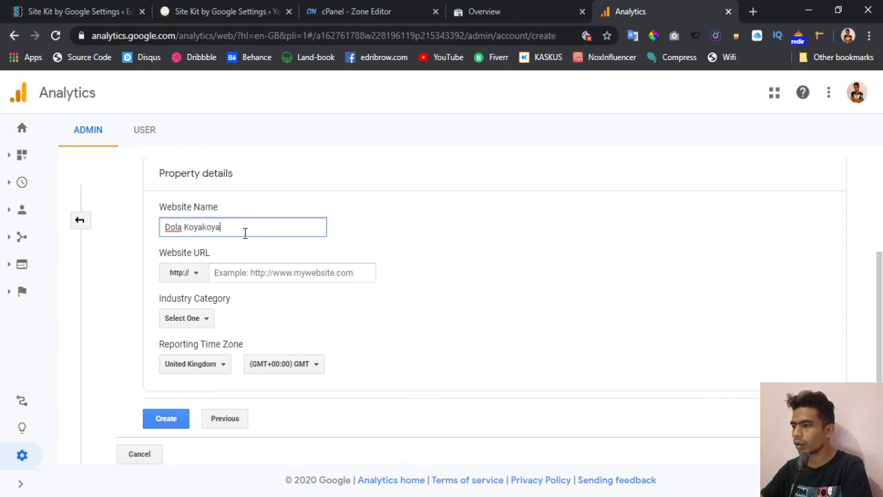
left_click(251, 274)
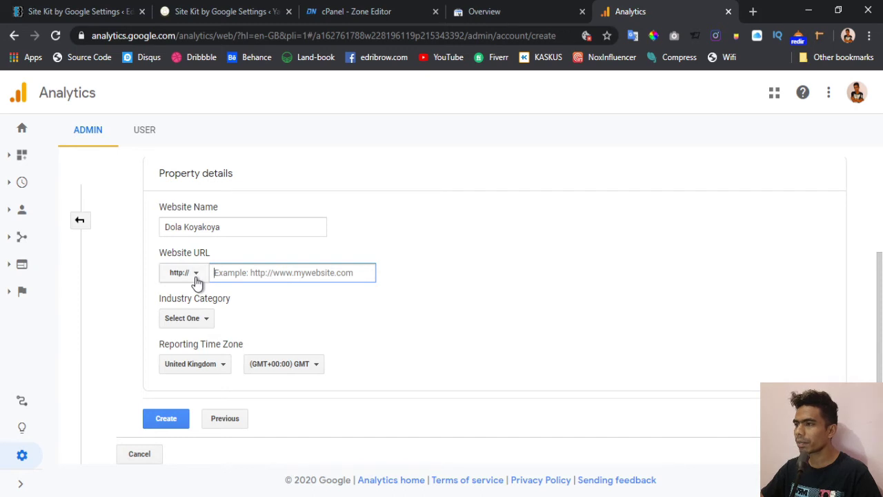
left_click(199, 12)
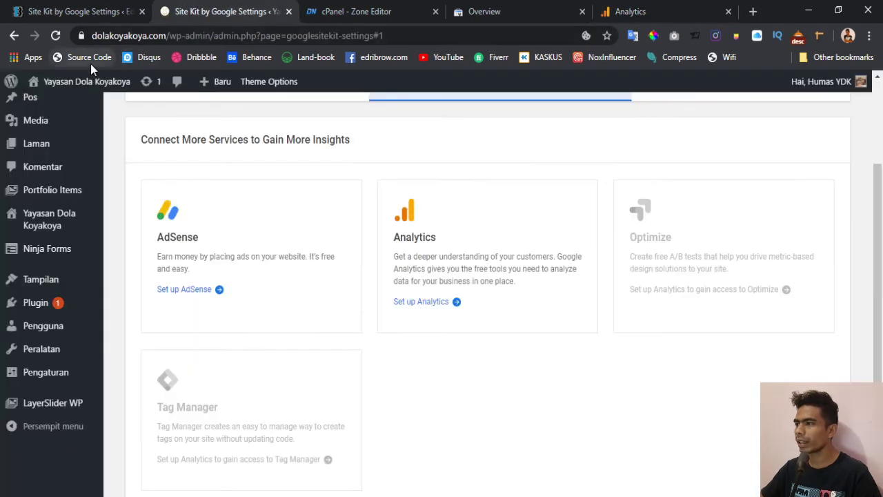
- Open the foundation's live site in a new tab and copy its full https address
middle_click(52, 111)
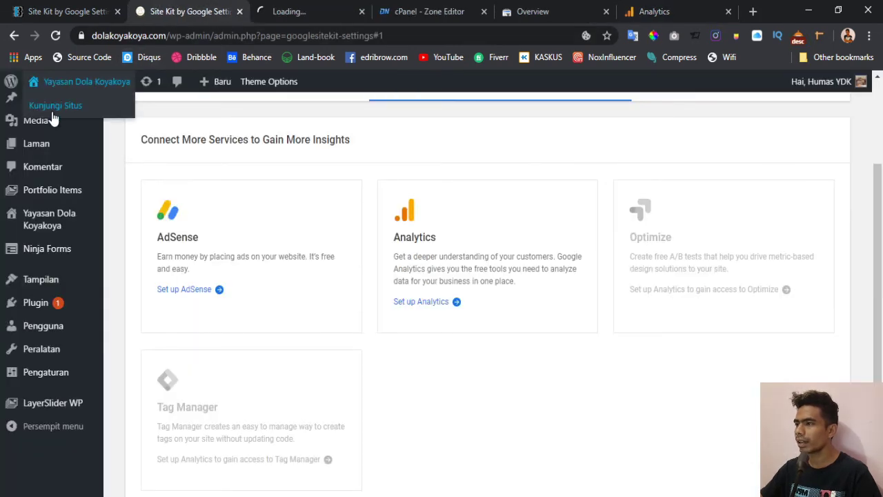
left_click(315, 11)
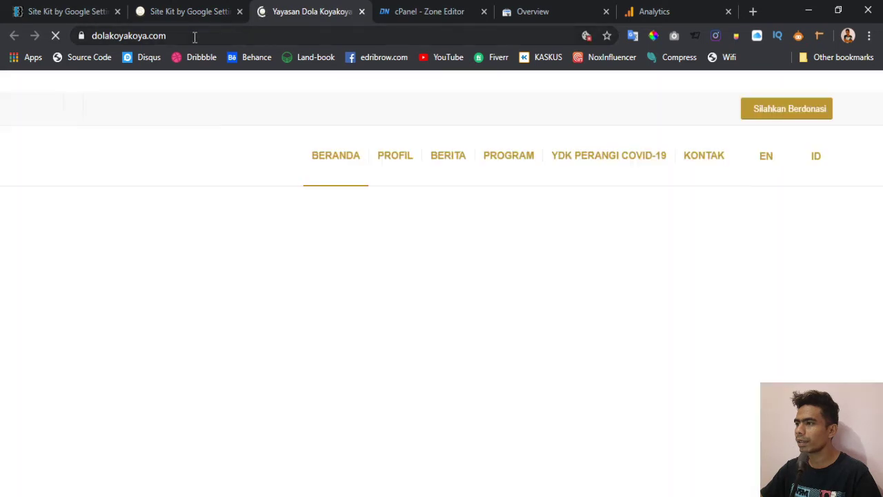
left_click(195, 35)
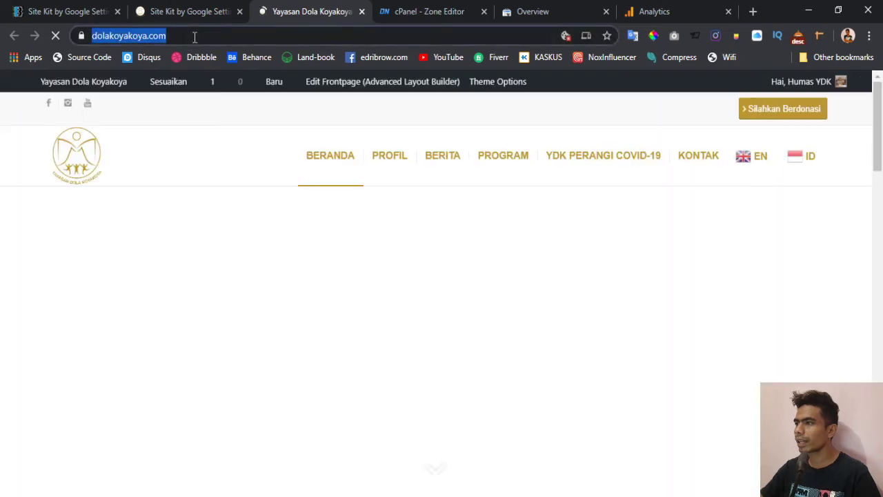
left_click(194, 36)
triple_click(210, 36)
key("ctrl+c")
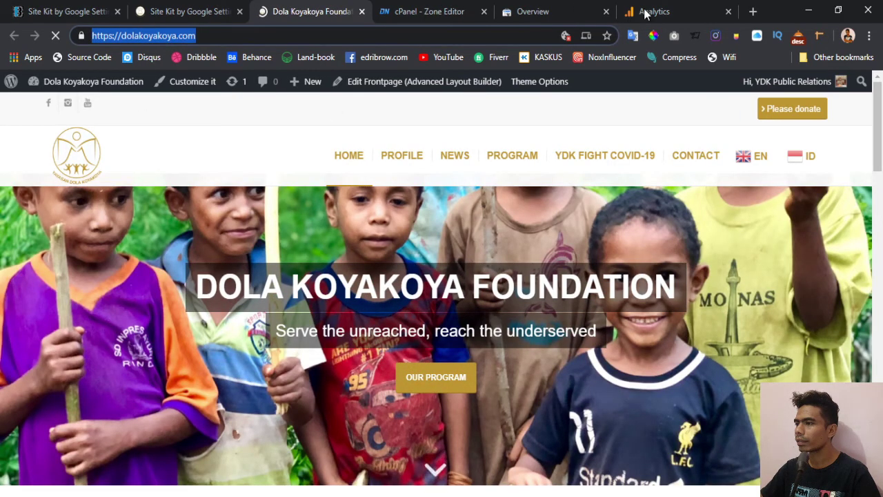
left_click_drag(646, 14, 419, 12)
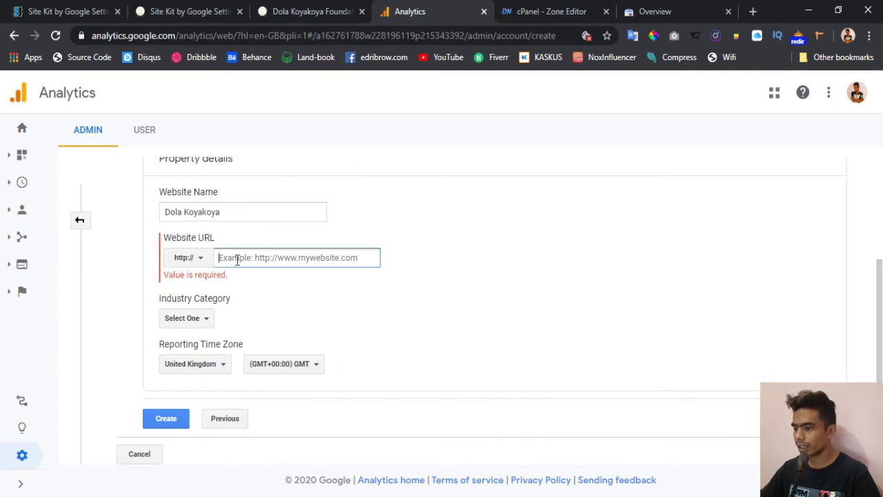
key("ctrl+v")
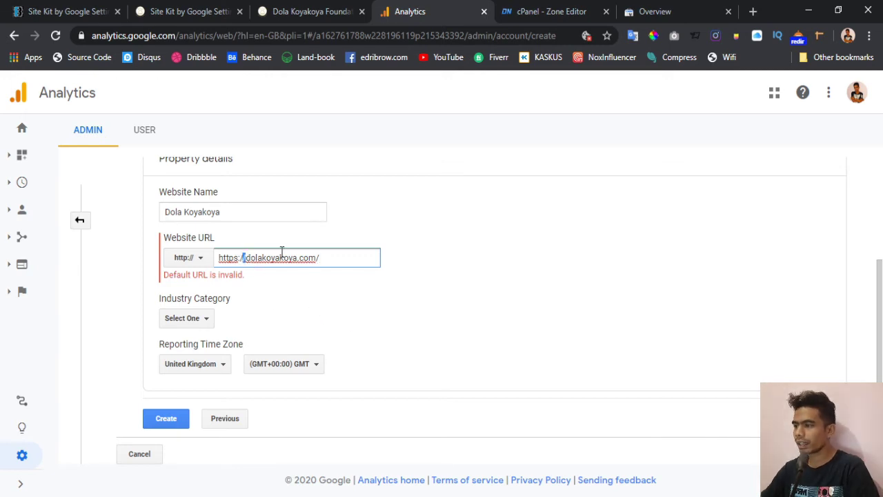
key("shift+Left")
key("shift+Left")
key("shift+Left")
key("shift+Left")
key("shift+Left")
key("shift+Left")
key("shift+Left")
key("shift+Left")
key("BackSpace")
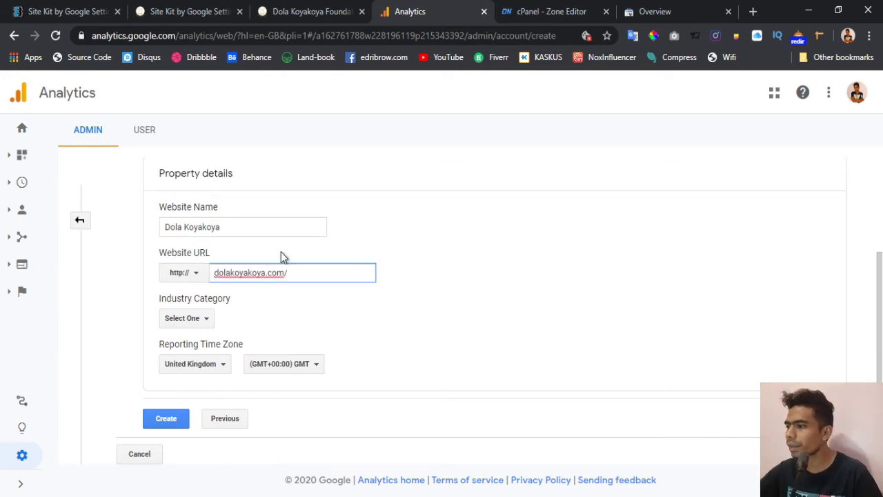
left_click(187, 279)
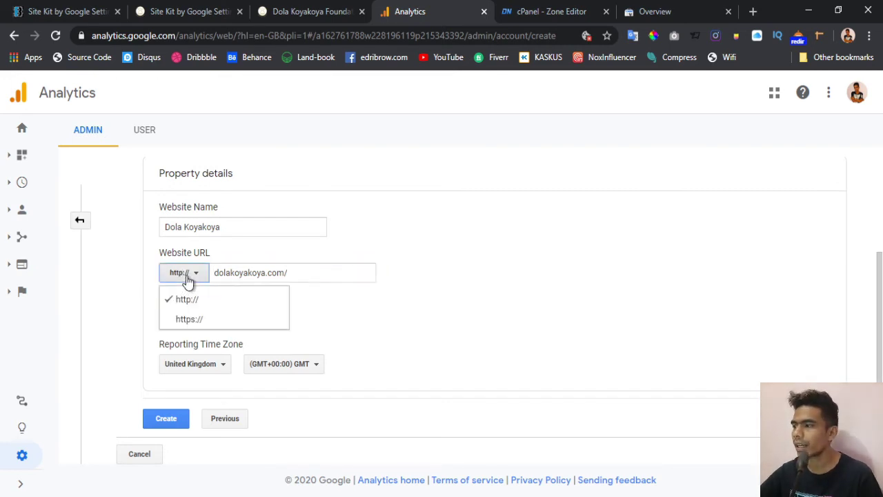
left_click(194, 320)
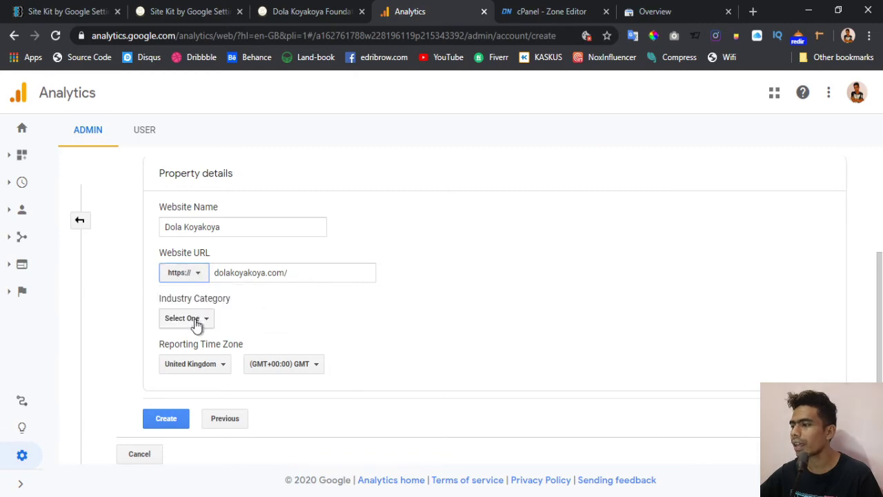
left_click(187, 12)
left_click(284, 16)
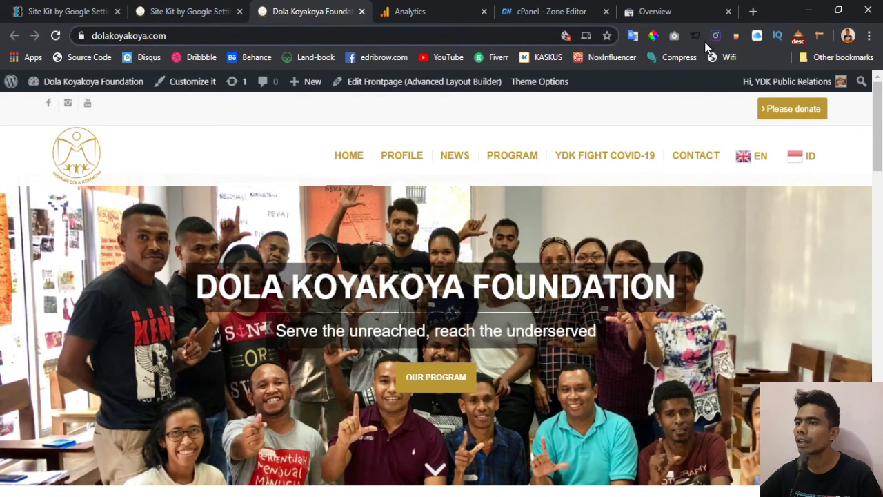
- Look at the ysbs.or.id website in a new tab, then close it
left_click(751, 12)
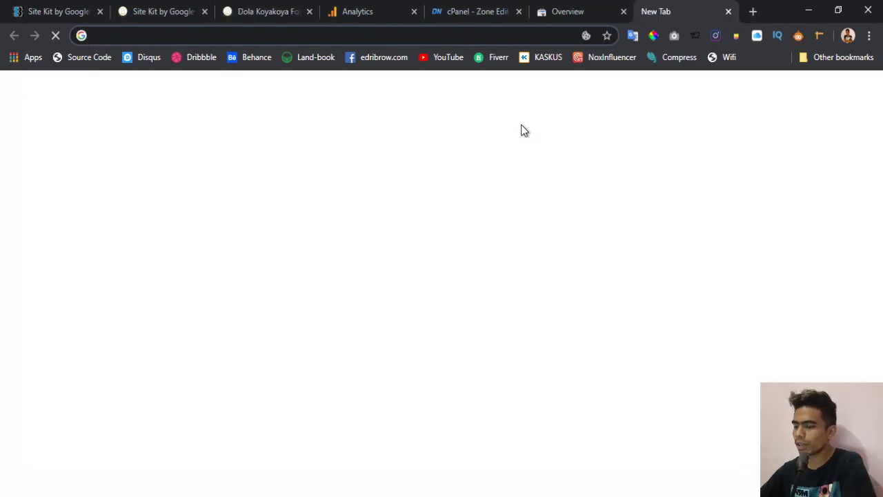
type("y")
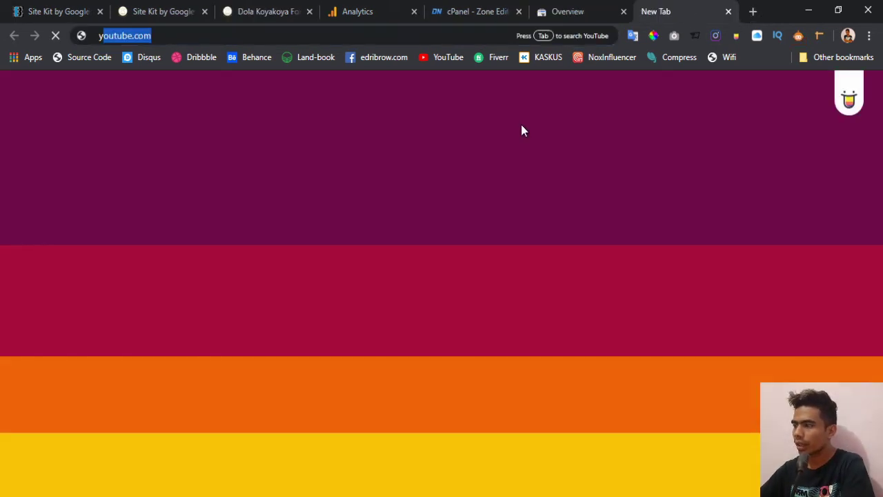
type("sbs")
key("Return")
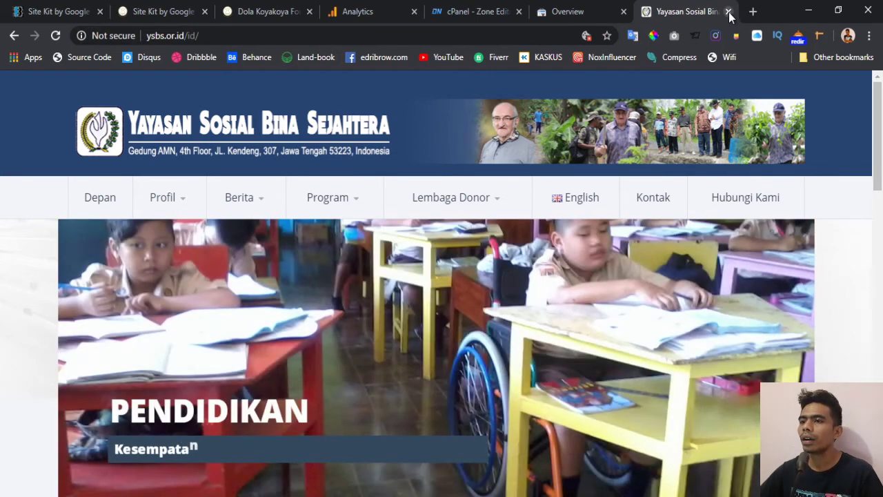
left_click(728, 12)
- Back in the Analytics property form, browse the Industry Category options
left_click(211, 7)
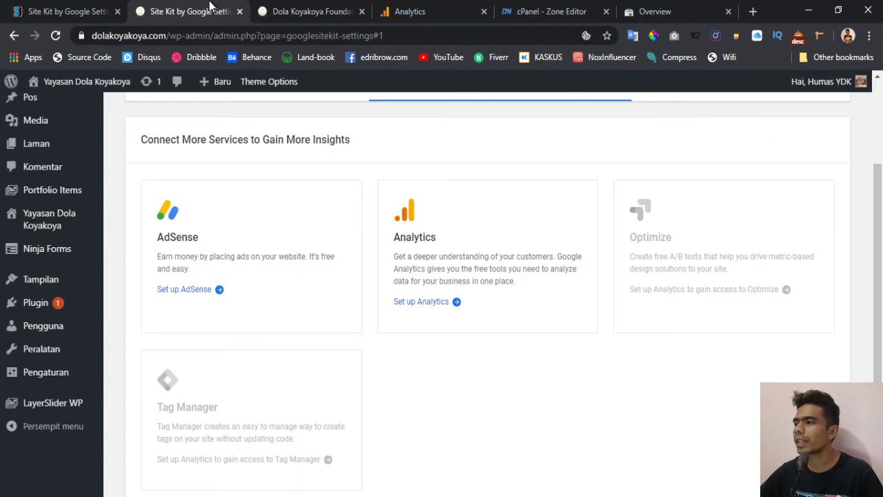
left_click(452, 8)
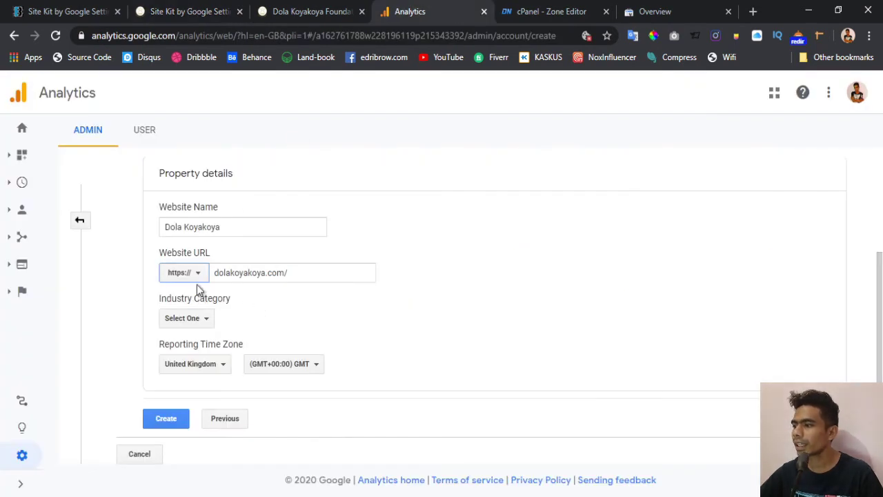
left_click(202, 321)
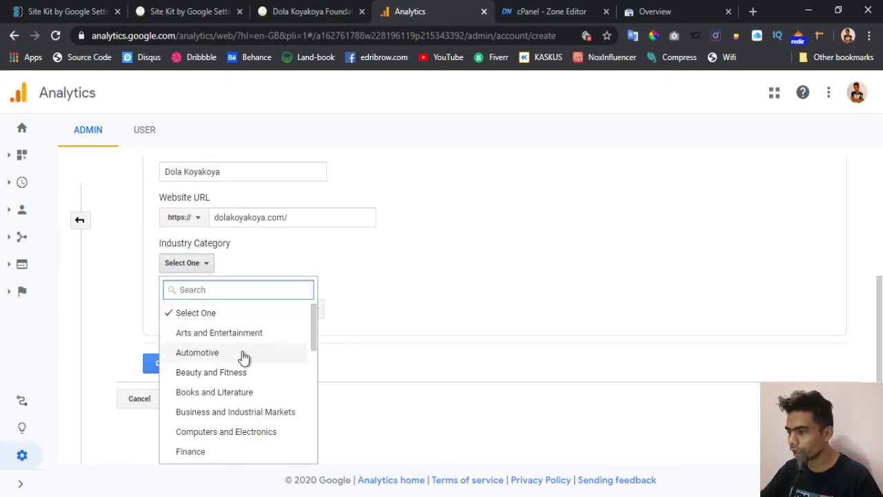
scroll(243, 357, "down", 5)
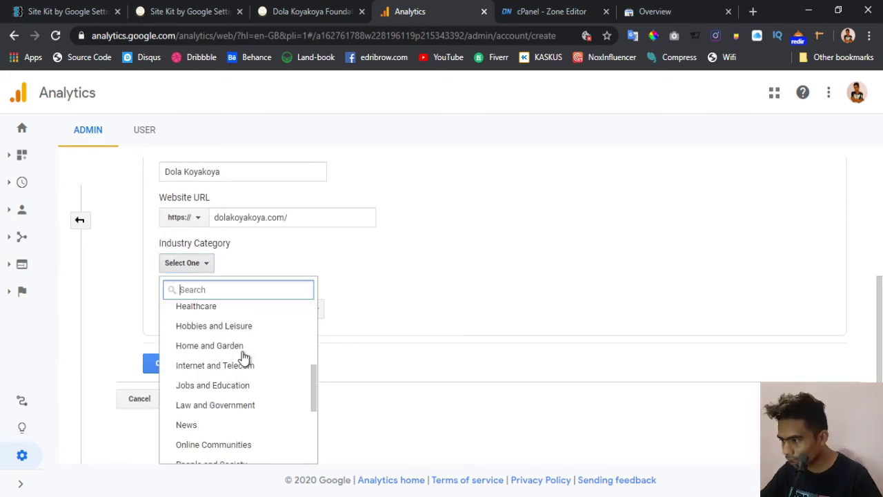
scroll(242, 357, "down", 2)
scroll(241, 367, "down", 2)
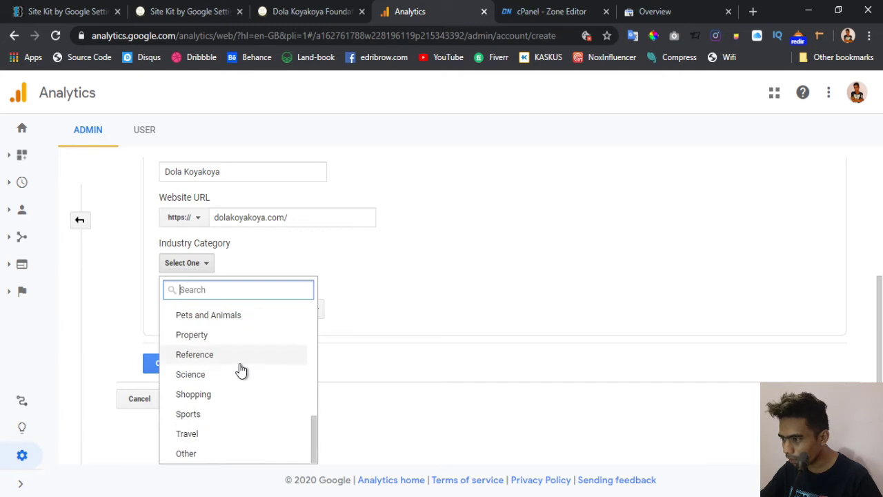
scroll(242, 402, "up", 3)
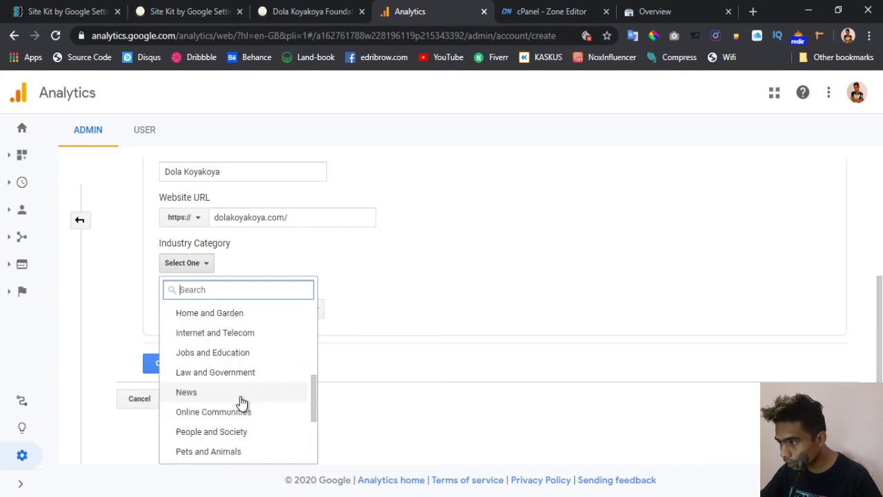
scroll(228, 361, "up", 1)
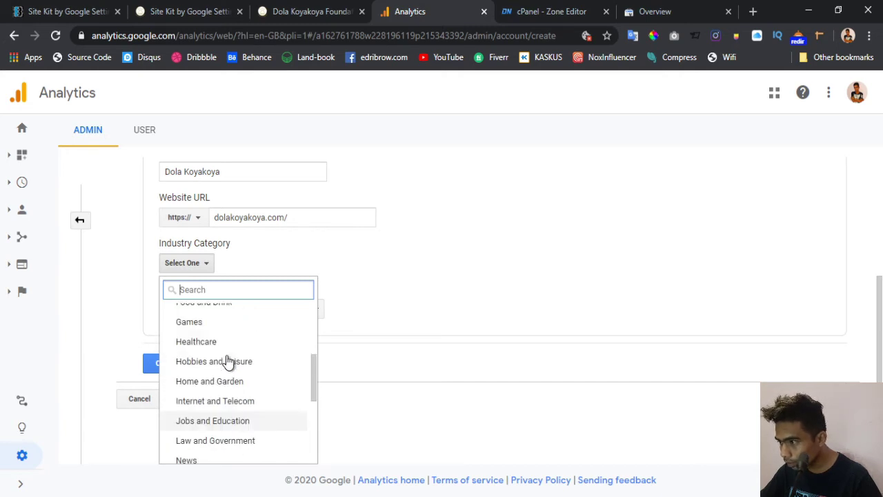
scroll(228, 361, "up", 4)
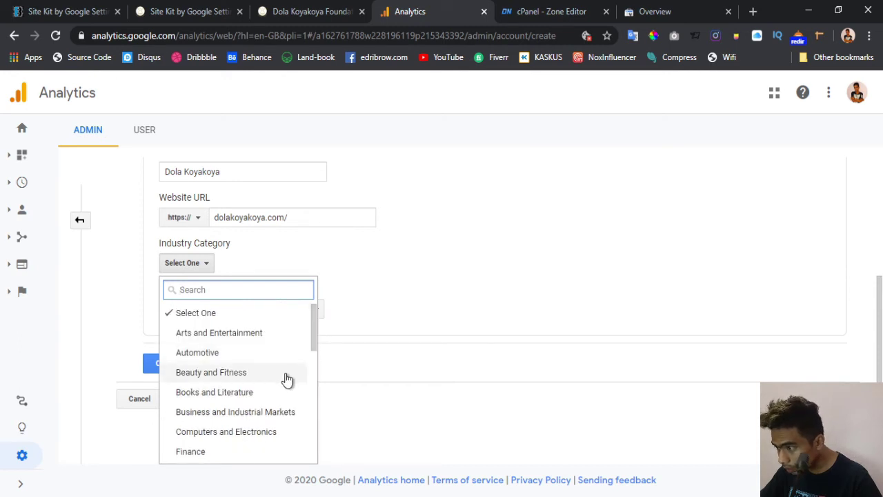
- Choose People and Society as the industry and search time-zone countries for 'indo'
scroll(287, 379, "down", 2)
scroll(287, 380, "down", 2)
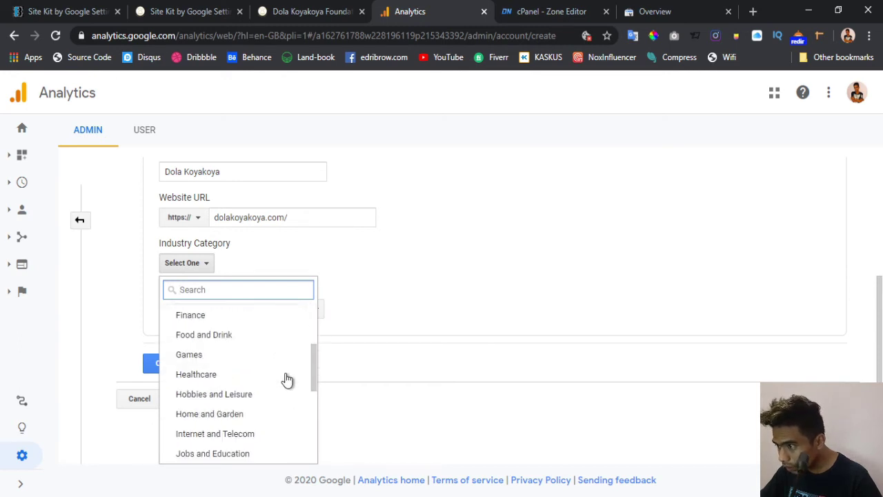
scroll(287, 380, "down", 2)
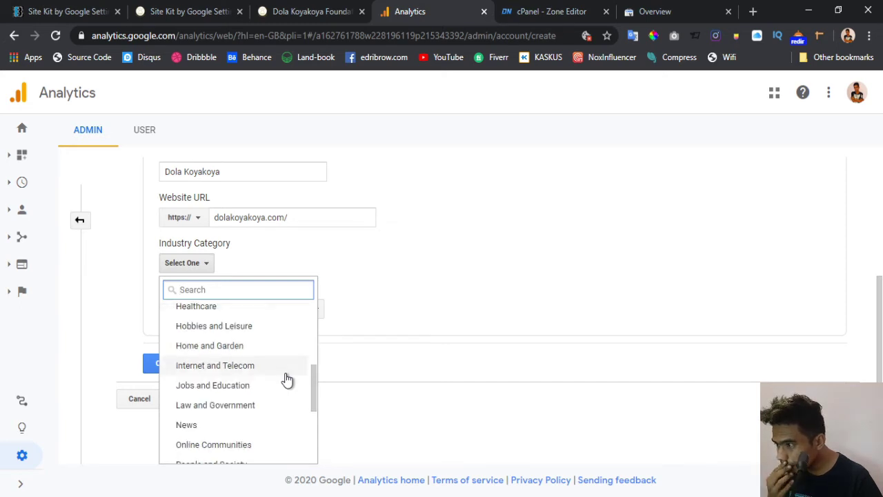
scroll(287, 380, "down", 2)
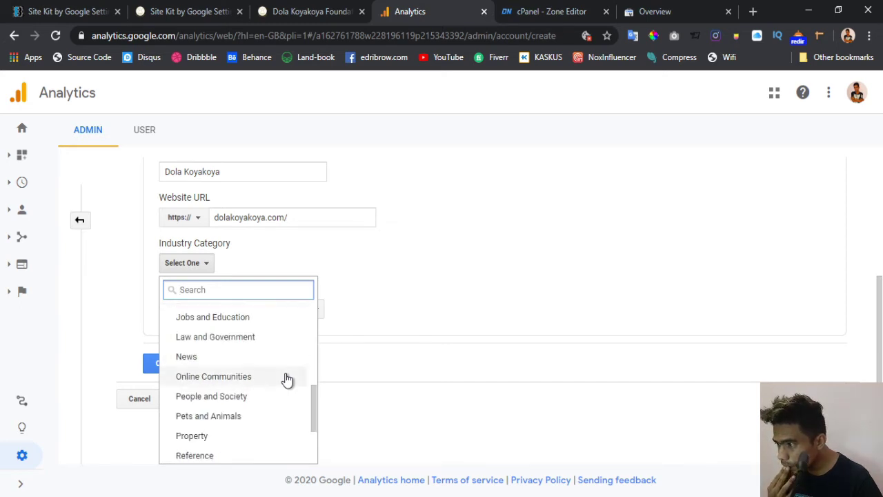
scroll(287, 380, "down", 2)
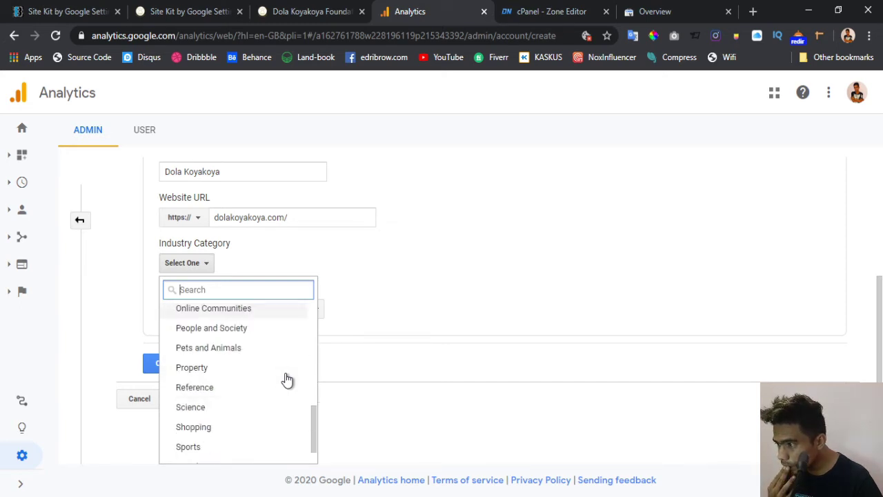
left_click(221, 336)
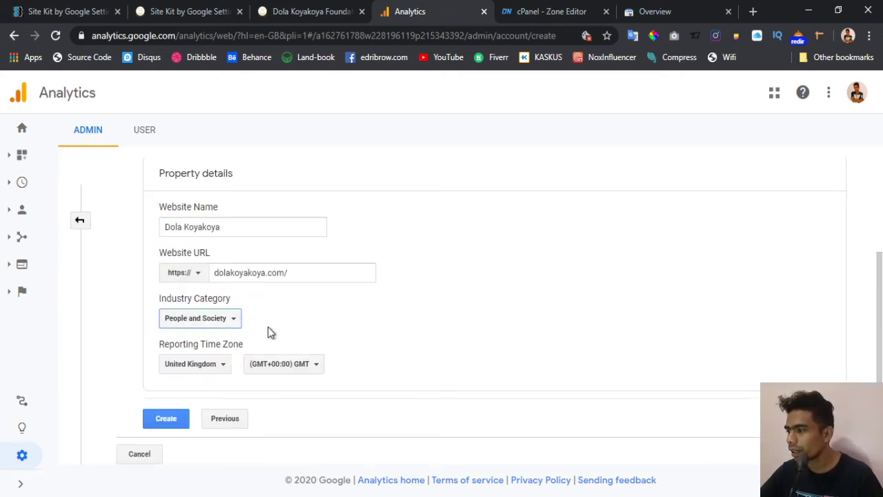
left_click(197, 364)
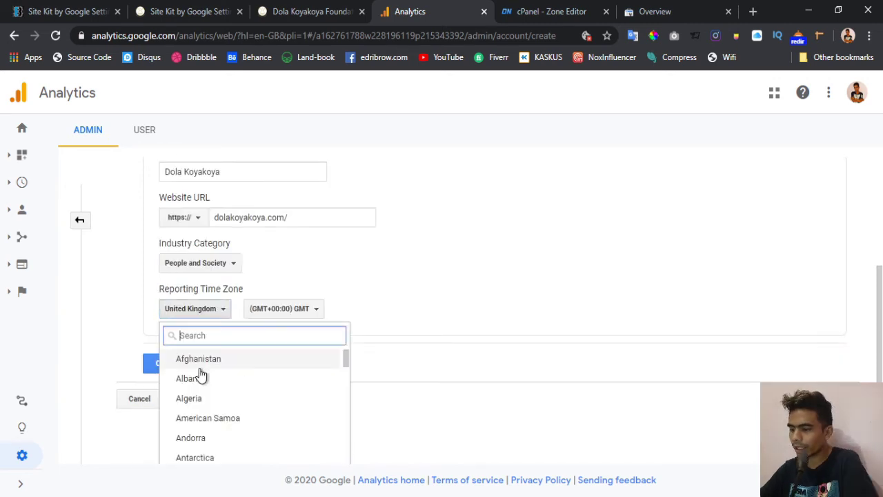
type("indo")
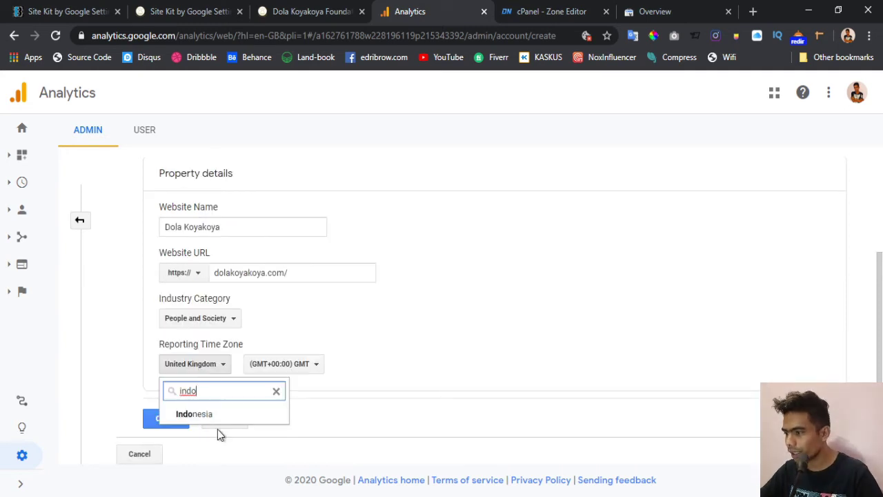